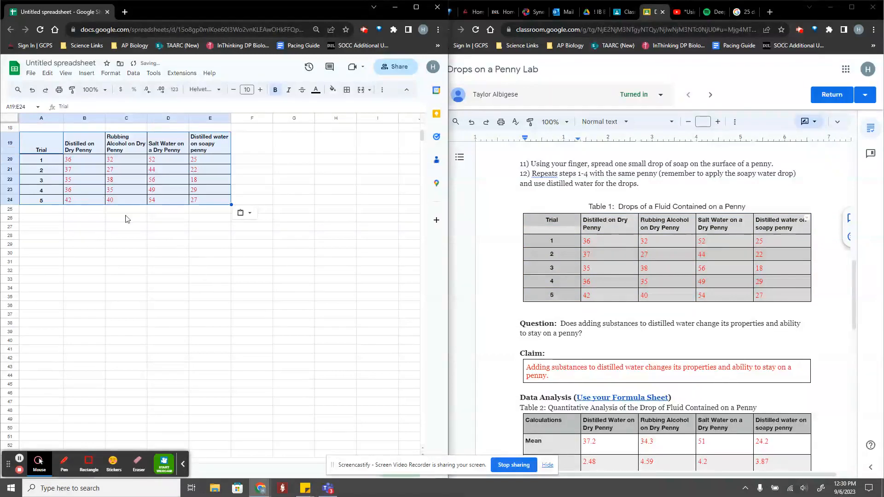
- Label cell A25, directly below the trial numbers, as "Average"
{"action": "left_click", "coordinate": [126, 217]}
{"action": "left_click", "coordinate": [73, 236]}
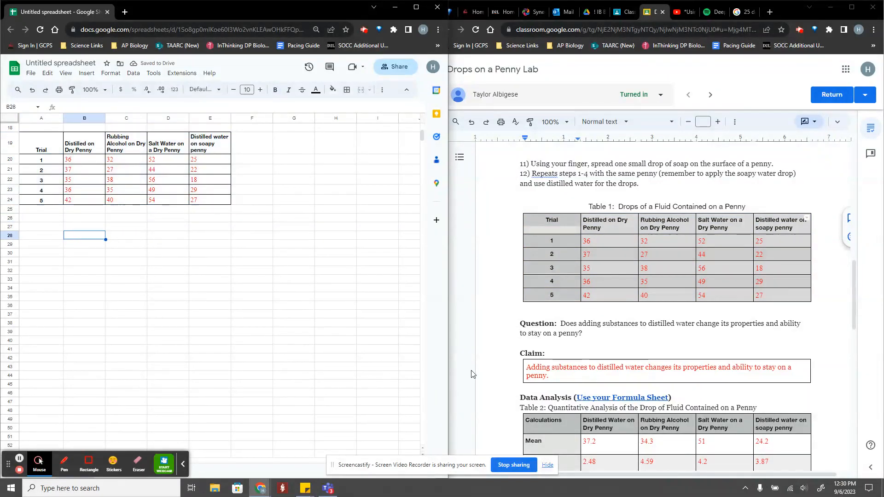
{"action": "scroll", "coordinate": [648, 291], "scroll_direction": "down", "scroll_amount": 3}
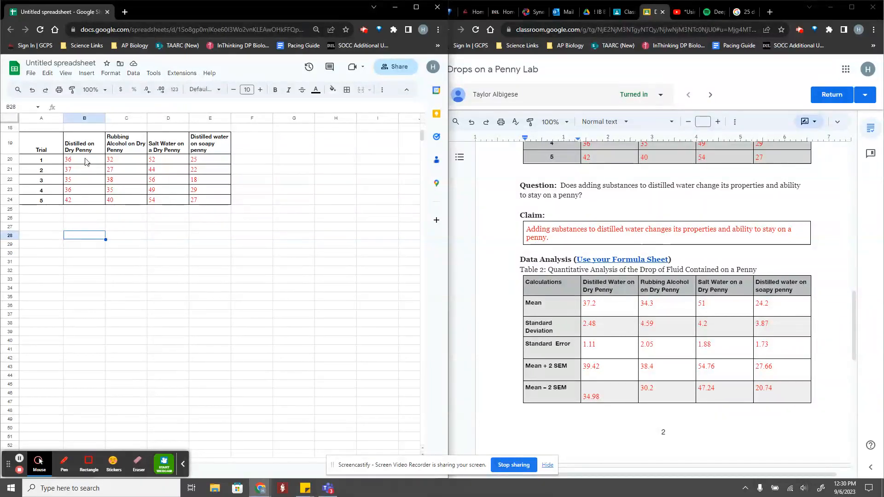
{"action": "left_click", "coordinate": [49, 213]}
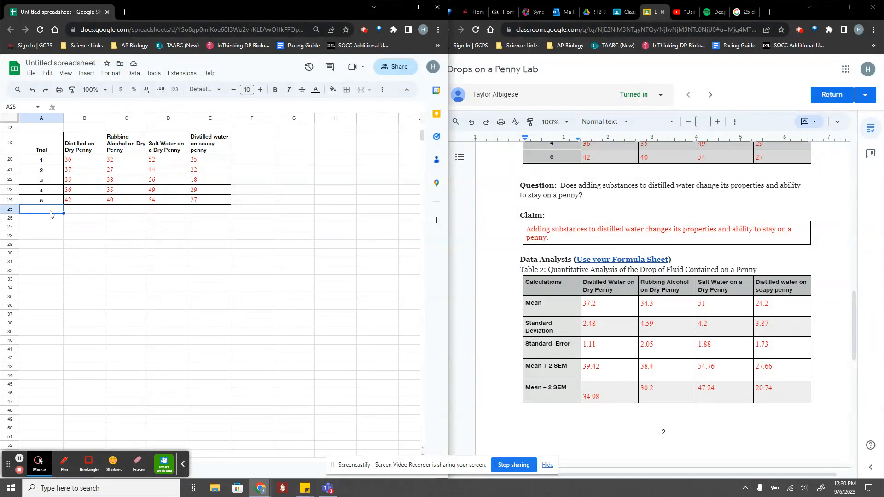
{"action": "type", "text": "Average"}
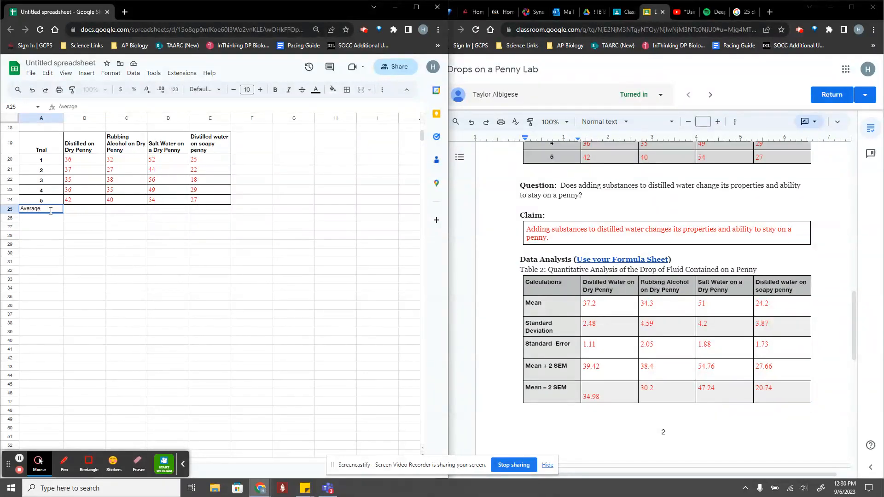
- Calculate the mean of the Distilled on Dry Penny trials in B25 with the formula =average(B20:B24)
{"action": "left_click", "coordinate": [71, 211]}
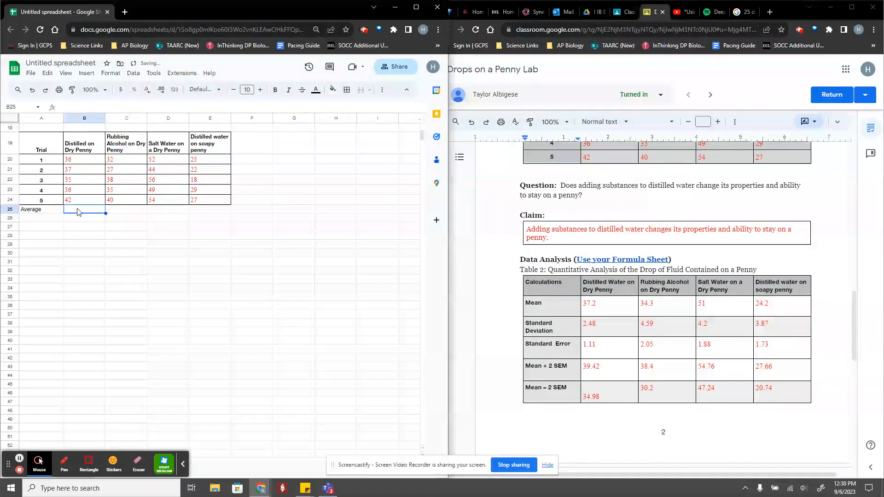
{"action": "type", "text": "=a"}
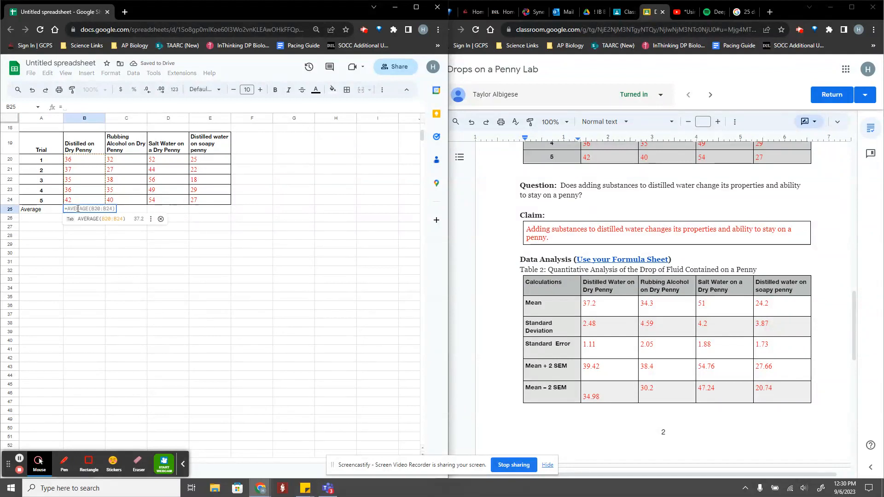
{"action": "type", "text": "v"}
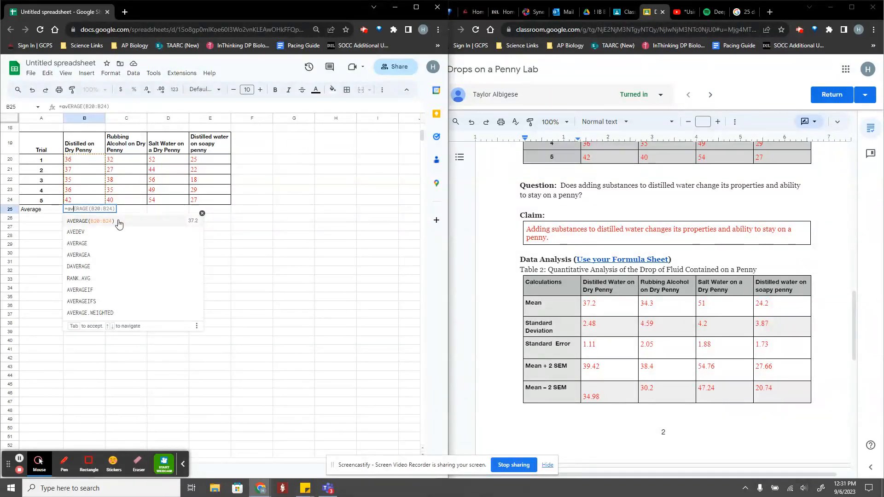
{"action": "type", "text": "e"}
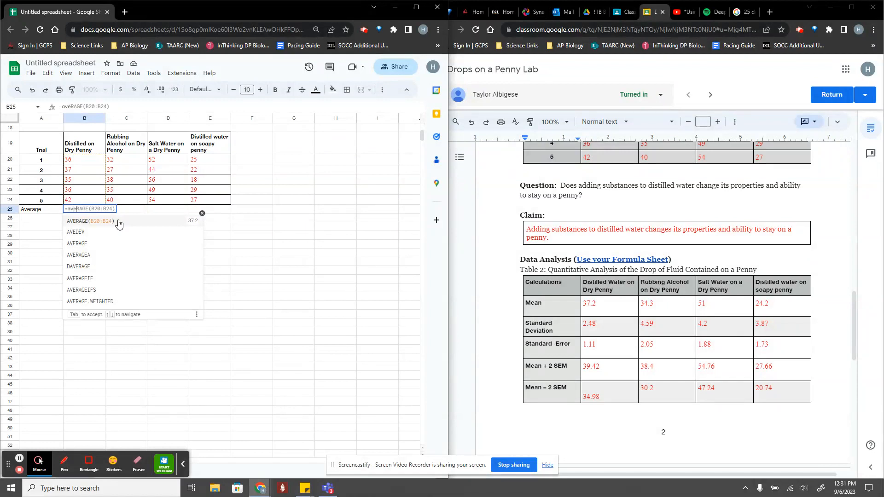
{"action": "type", "text": "rage"}
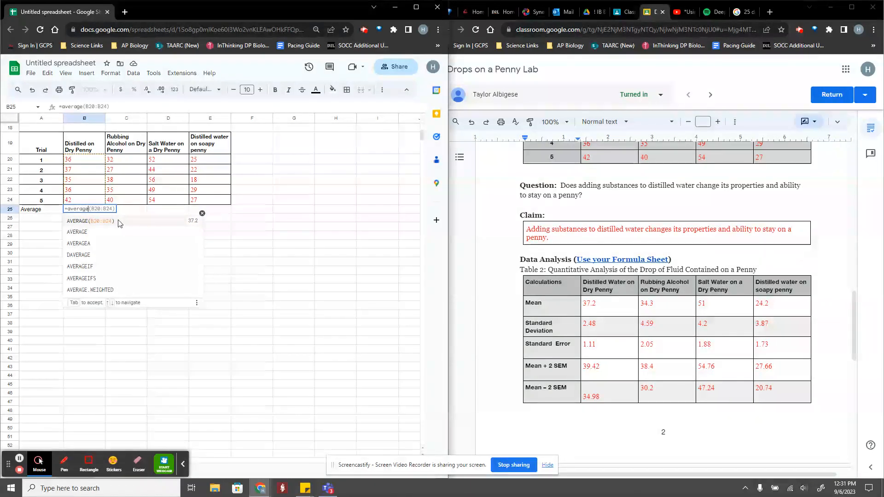
{"action": "type", "text": "("}
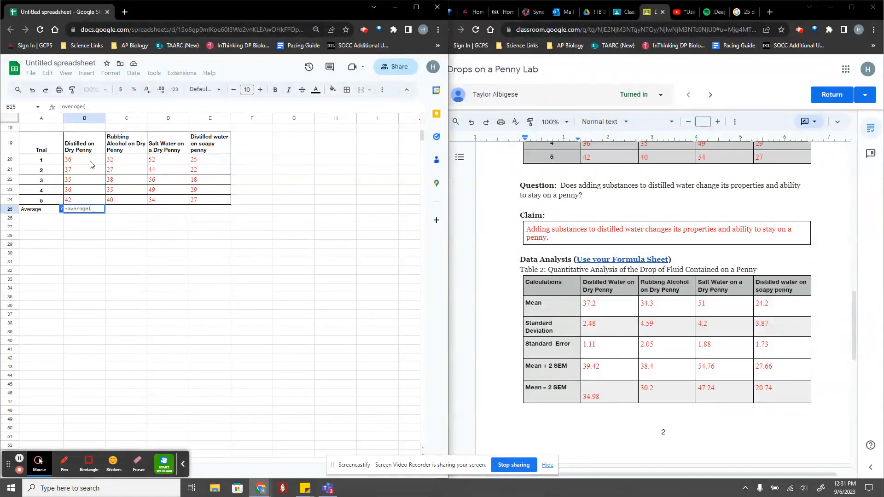
{"action": "left_click_drag", "start_coordinate": [92, 165], "coordinate": [95, 201]}
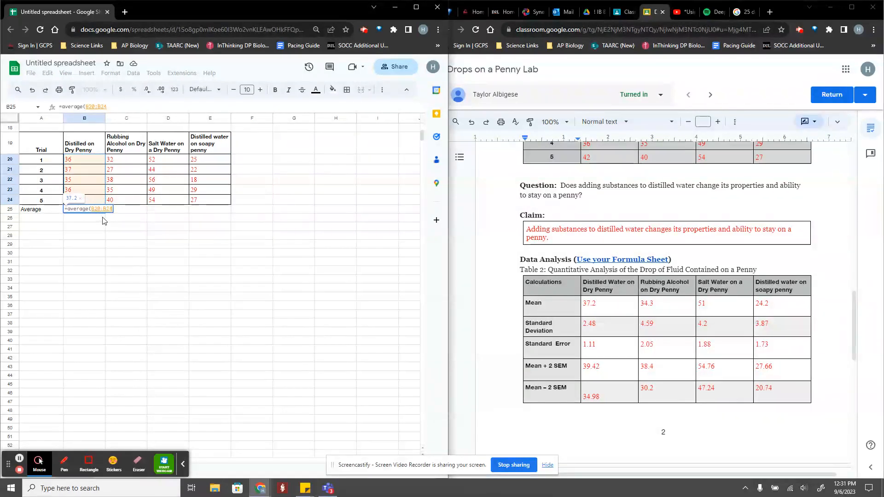
{"action": "type", "text": ")"}
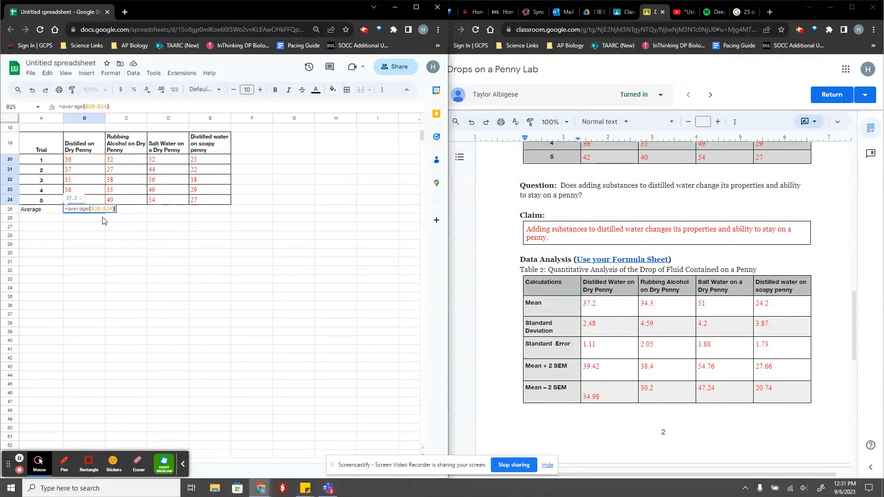
{"action": "key", "text": "Return"}
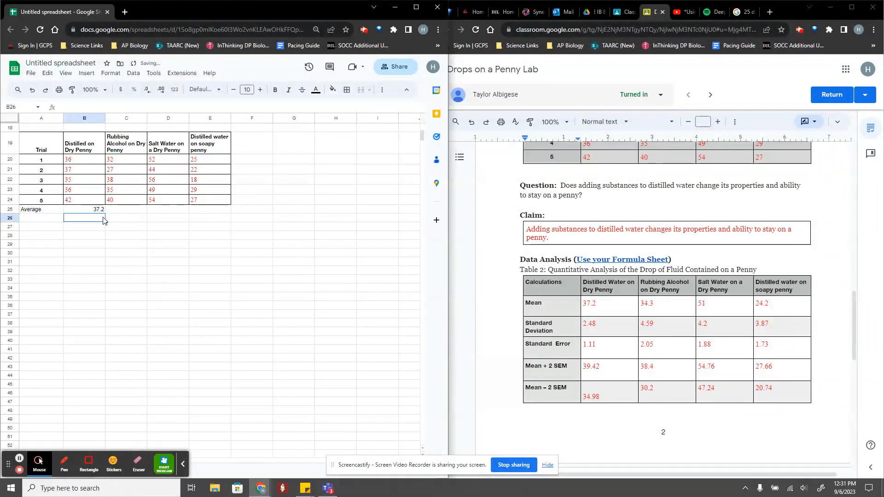
- Fill C25, D25 and E25 with the suggested AVERAGE formulas covering rows 20 to 24 of each column
{"action": "left_click", "coordinate": [115, 210]}
{"action": "type", "text": "="}
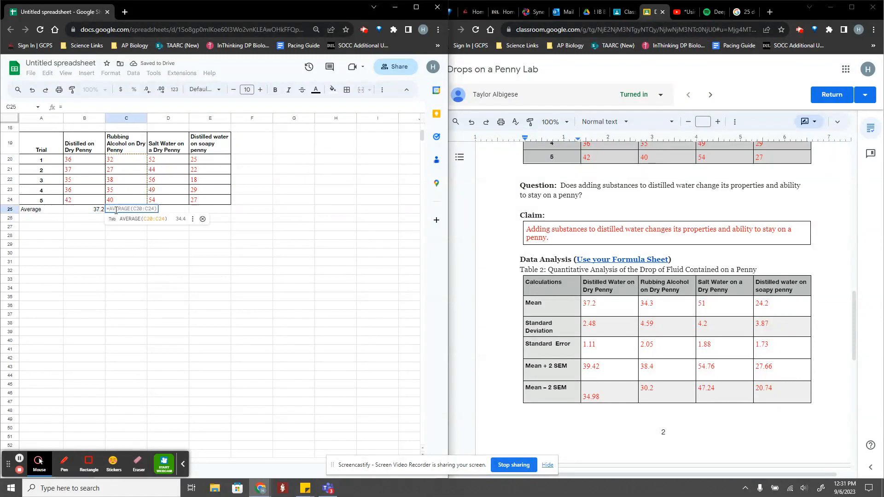
{"action": "key", "text": "Tab"}
{"action": "key", "text": "Tab"}
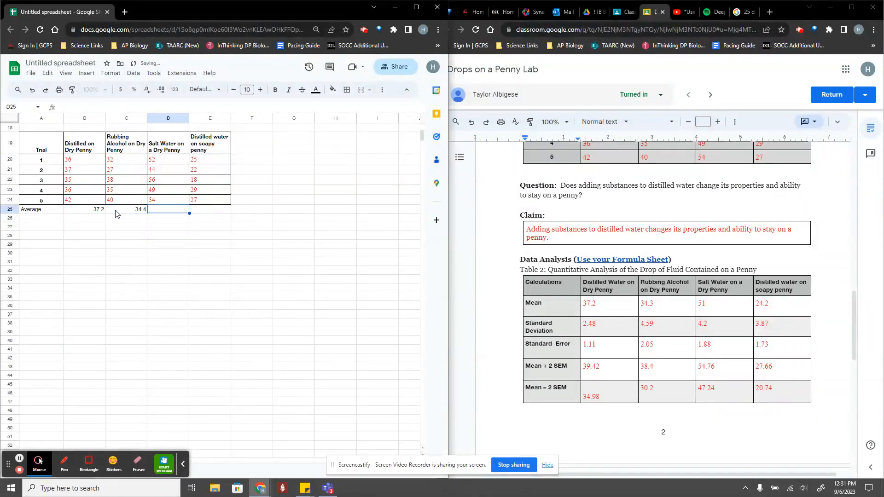
{"action": "type", "text": "="}
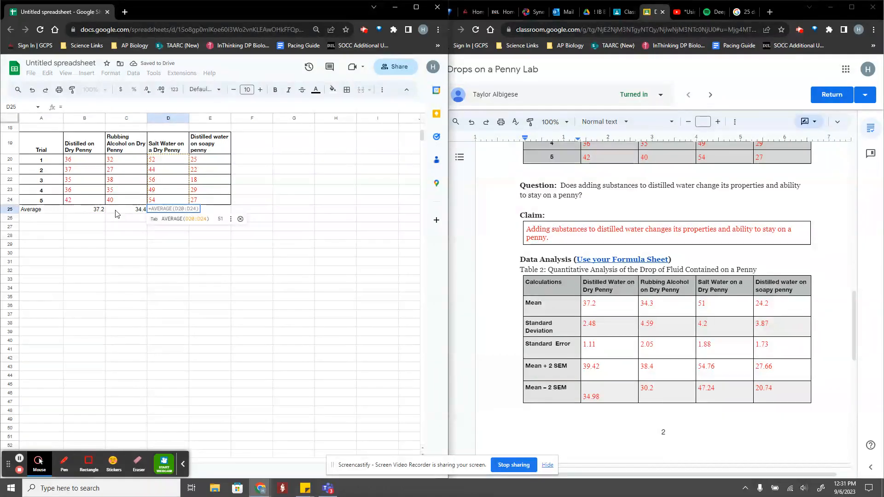
{"action": "key", "text": "ctrl+Return"}
{"action": "key", "text": "Tab"}
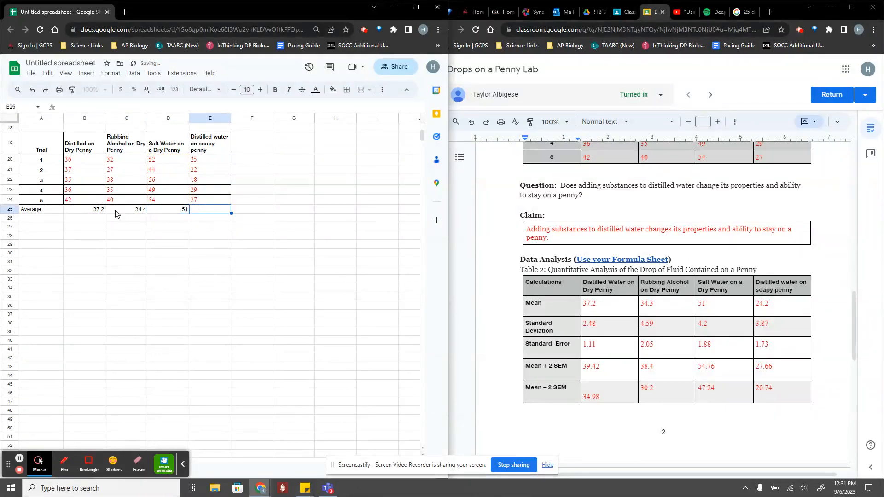
{"action": "type", "text": "="}
{"action": "key", "text": "Tab"}
{"action": "key", "text": "Tab"}
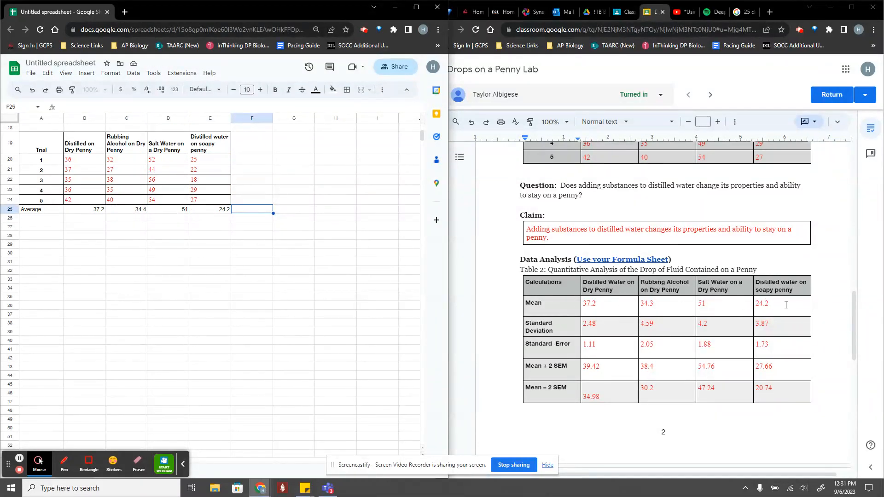
- Enter the headings "Standard Deviation", "Standard Error" and "2 SEM" in cells G19, H19 and I19
{"action": "left_click", "coordinate": [294, 148]}
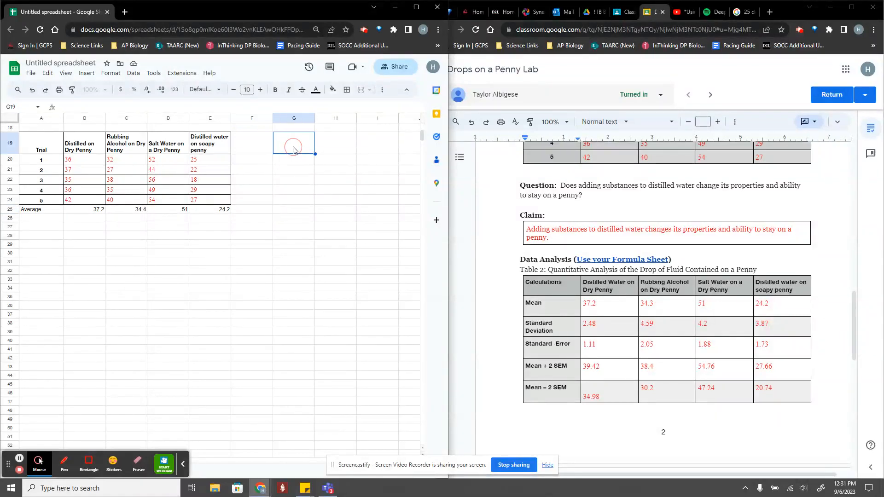
{"action": "type", "text": "Sta"}
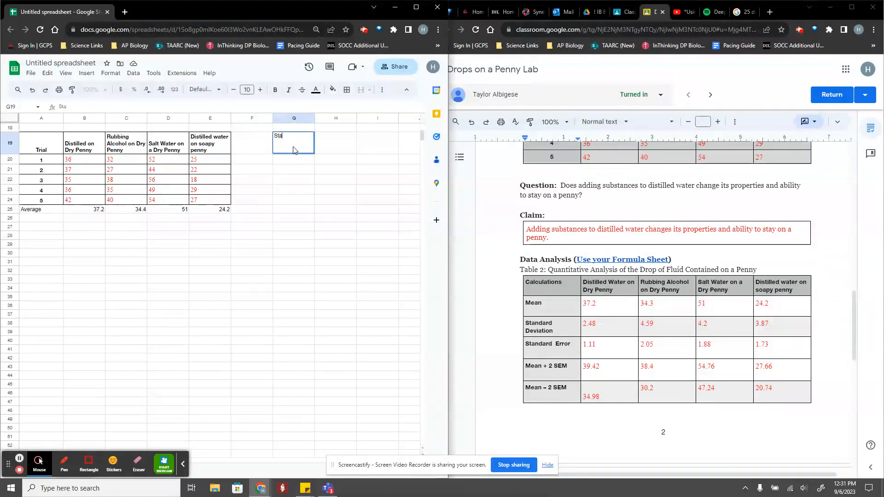
{"action": "type", "text": "ndard D"}
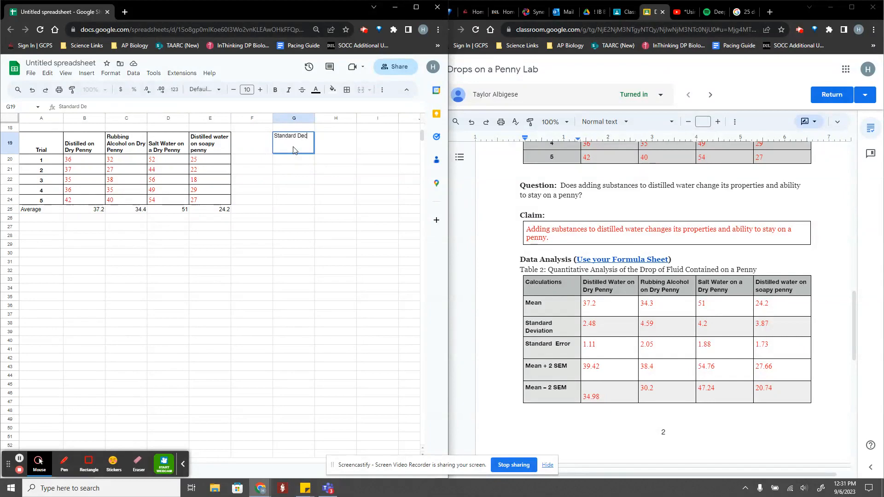
{"action": "type", "text": "eviation"}
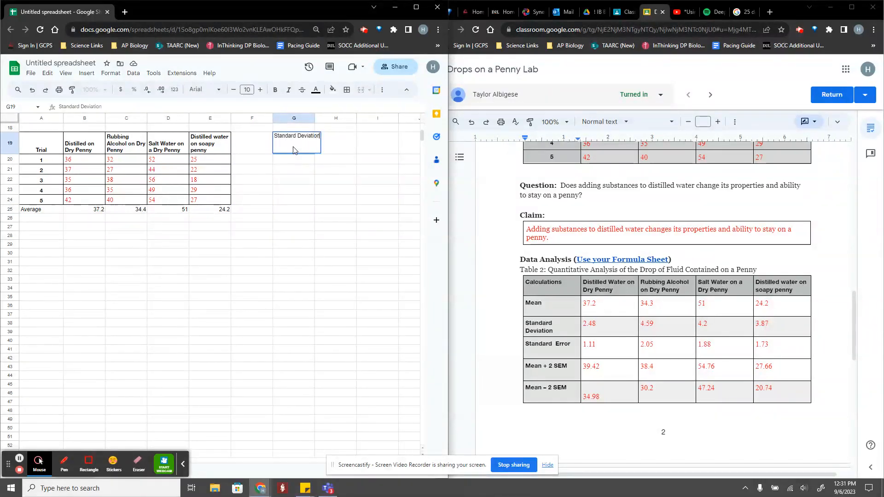
{"action": "key", "text": "Tab"}
{"action": "type", "text": "Standa"}
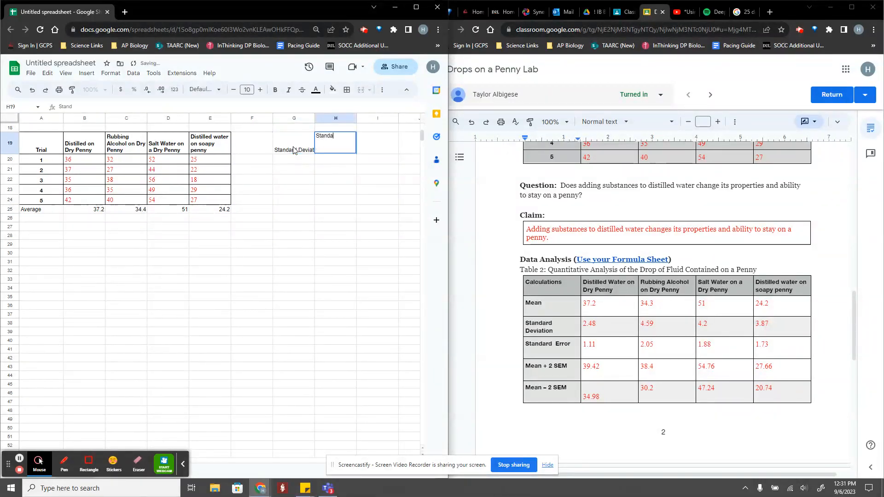
{"action": "type", "text": "rd Errpr"}
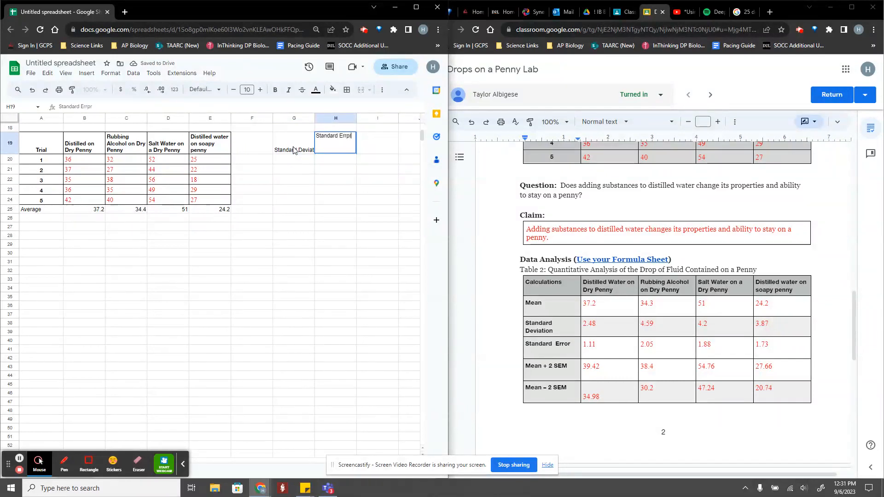
{"action": "key", "text": "Tab"}
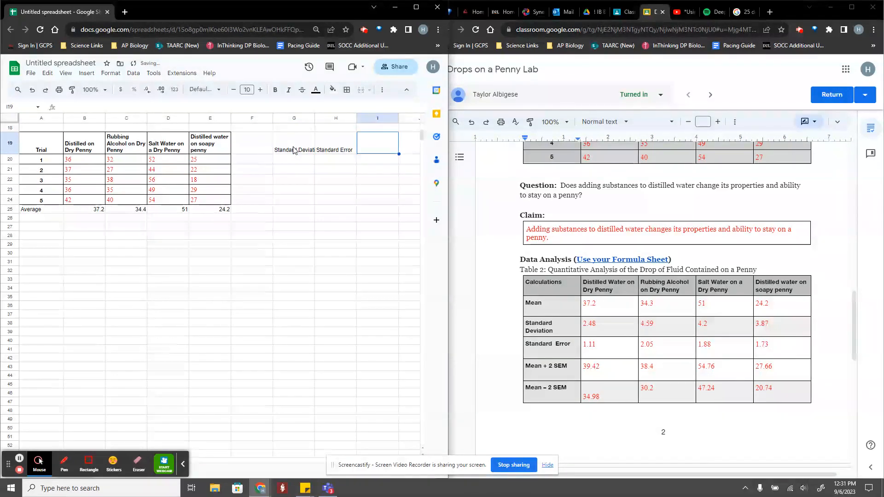
{"action": "type", "text": "2"}
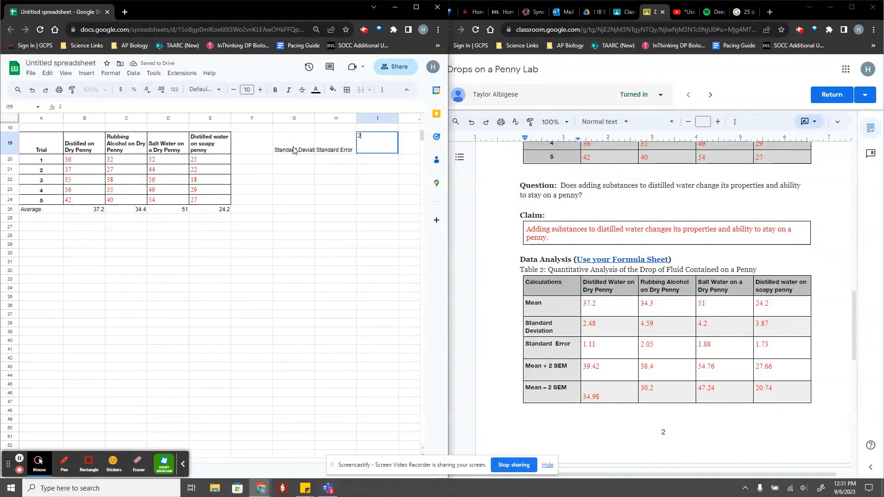
{"action": "type", "text": " SEM"}
{"action": "left_click", "coordinate": [330, 184]}
{"action": "left_click", "coordinate": [311, 151]}
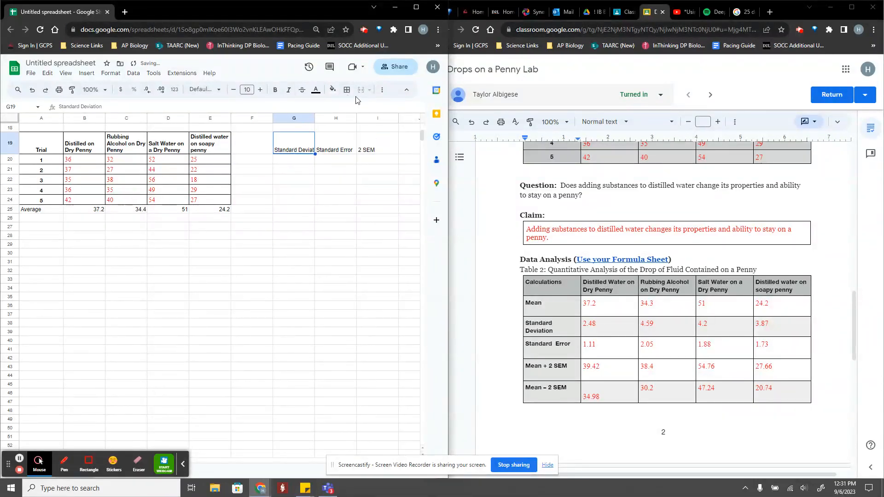
- Calculate the standard deviation of the Distilled on Dry Penny trials in G20 with =STDEV(B20:B24)
{"action": "left_click", "coordinate": [297, 162]}
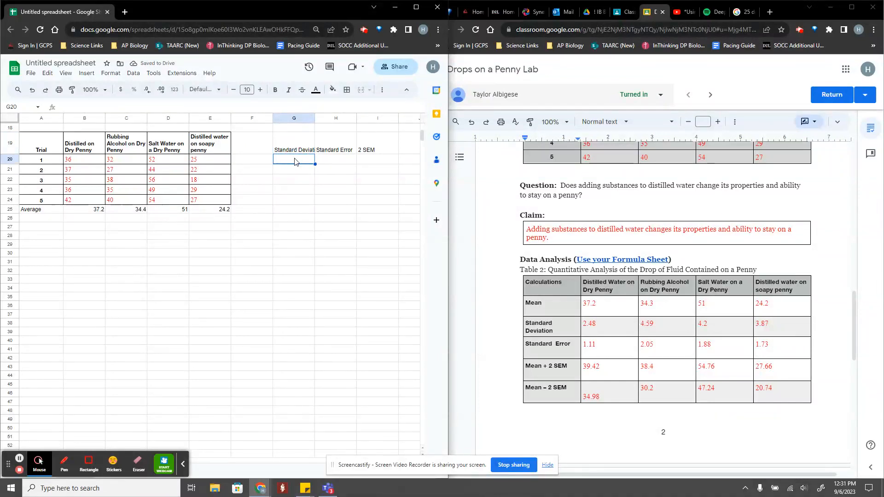
{"action": "type", "text": "=s"}
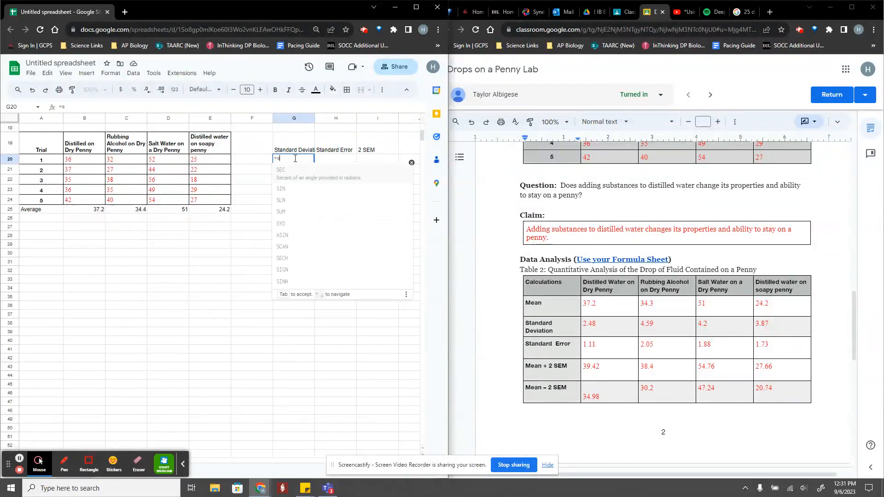
{"action": "type", "text": "t"}
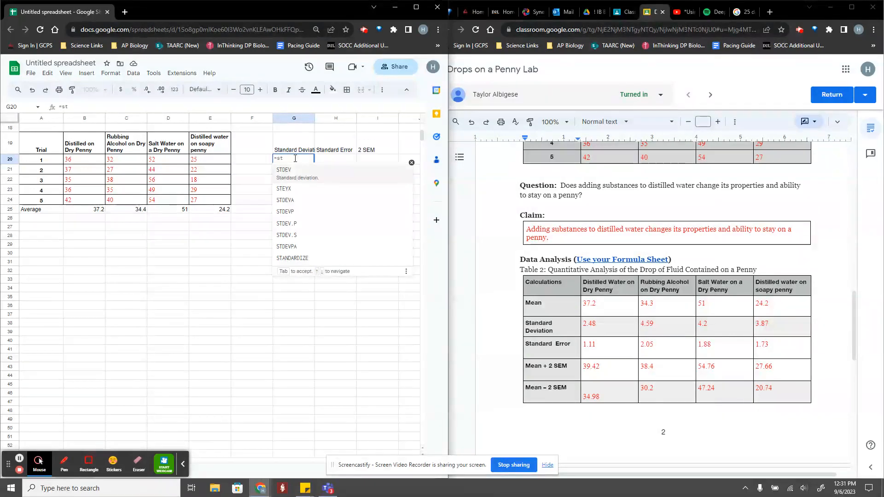
{"action": "left_click", "coordinate": [300, 179]}
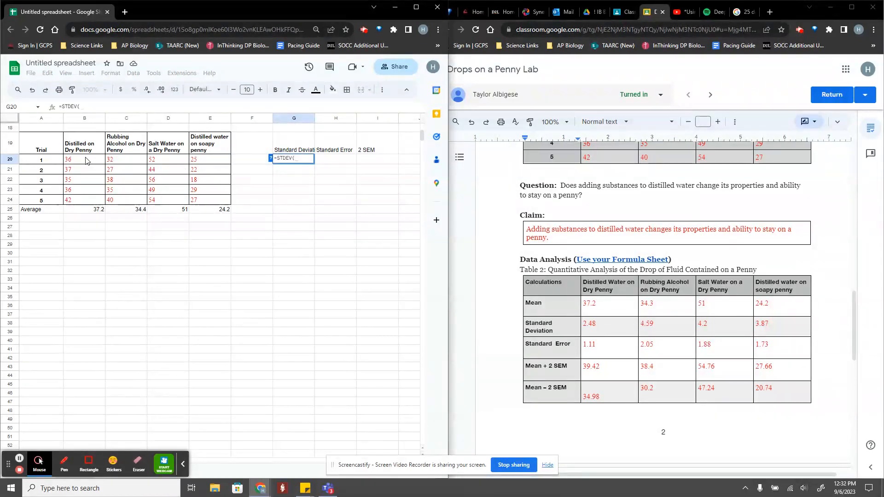
{"action": "left_click_drag", "start_coordinate": [85, 161], "coordinate": [86, 204]}
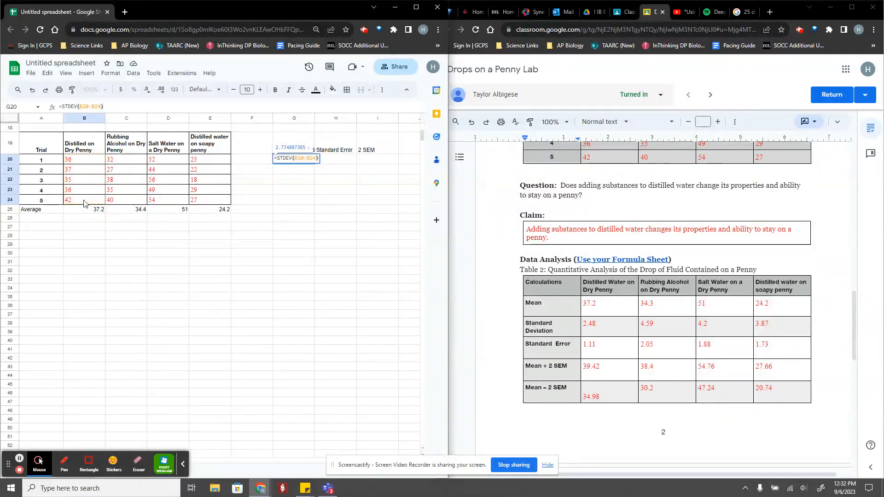
{"action": "key", "text": "Return"}
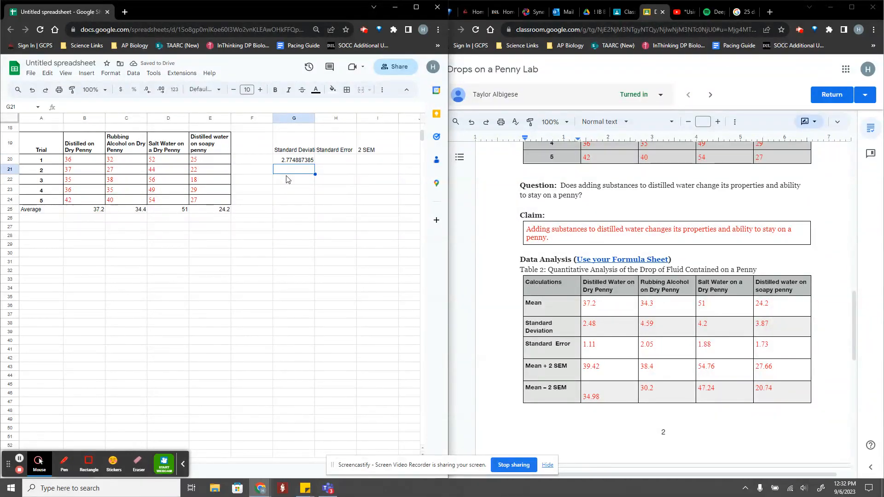
- Calculate the standard deviation of the Rubbing Alcohol on Dry Penny trials in G21 with STDEV over C20:C24
{"action": "type", "text": "="}
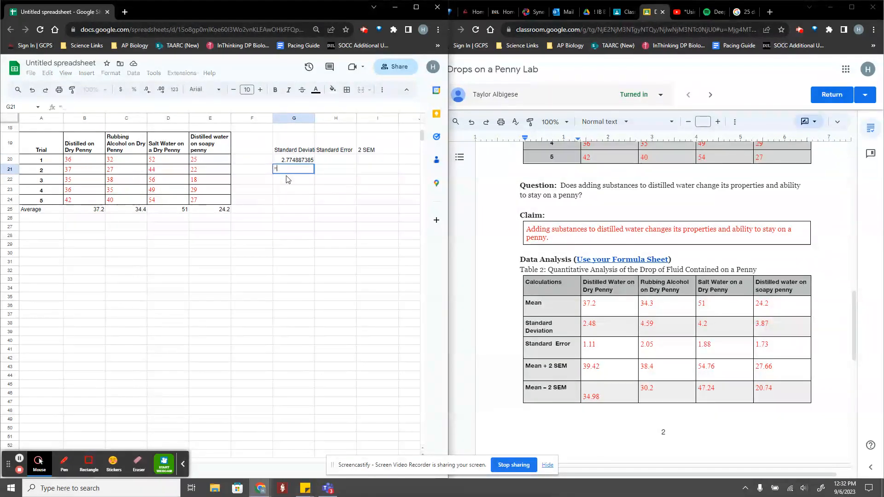
{"action": "type", "text": "st"}
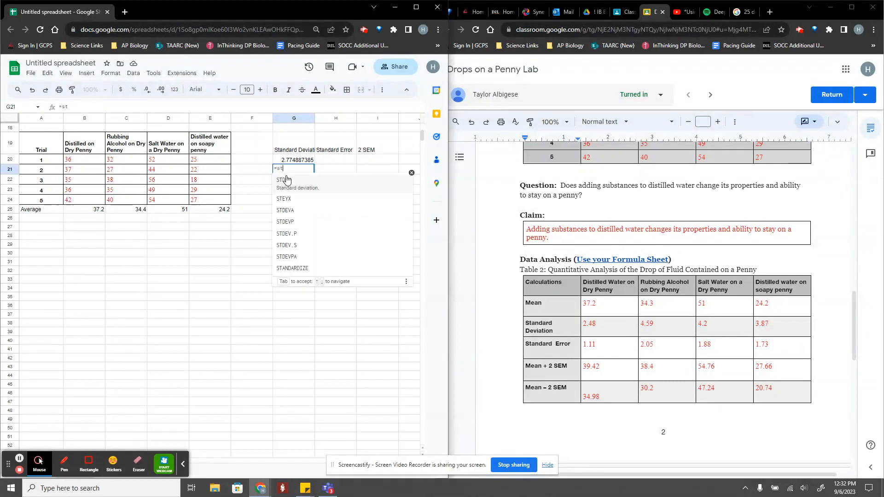
{"action": "left_click", "coordinate": [287, 179]}
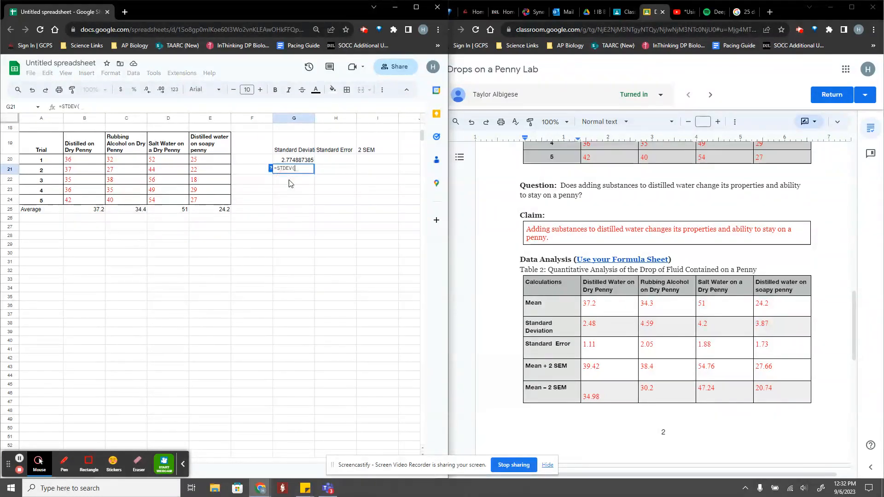
{"action": "left_click_drag", "start_coordinate": [136, 161], "coordinate": [133, 201]}
{"action": "key", "text": "Return"}
{"action": "left_click", "coordinate": [378, 226]}
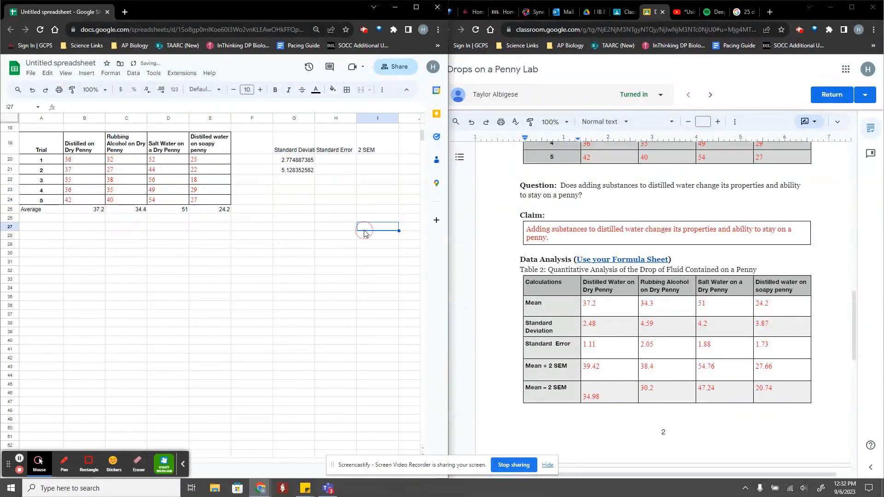
- Calculate the standard deviation of the Salt Water on a Dry Penny trials in G22 with =STDEV(D20:D24)
{"action": "left_click", "coordinate": [289, 183]}
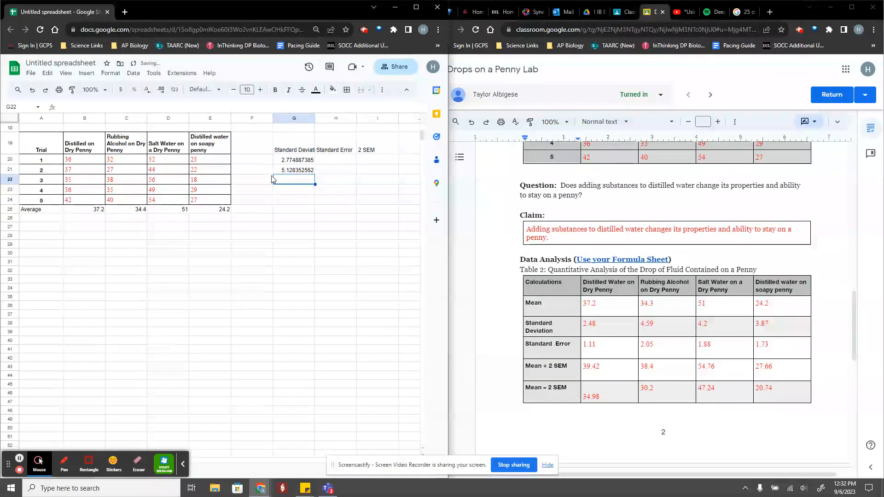
{"action": "type", "text": "=st"}
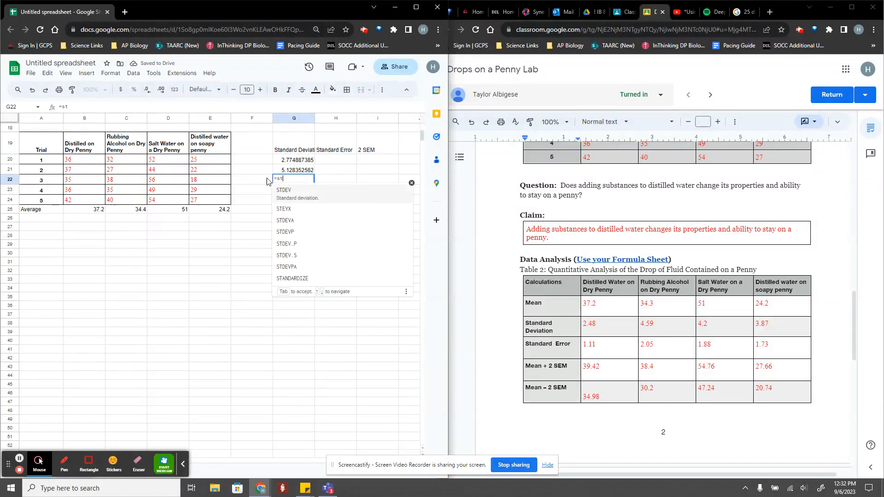
{"action": "left_click", "coordinate": [291, 191]}
{"action": "left_click_drag", "start_coordinate": [168, 160], "coordinate": [173, 206]}
{"action": "type", "text": ")"}
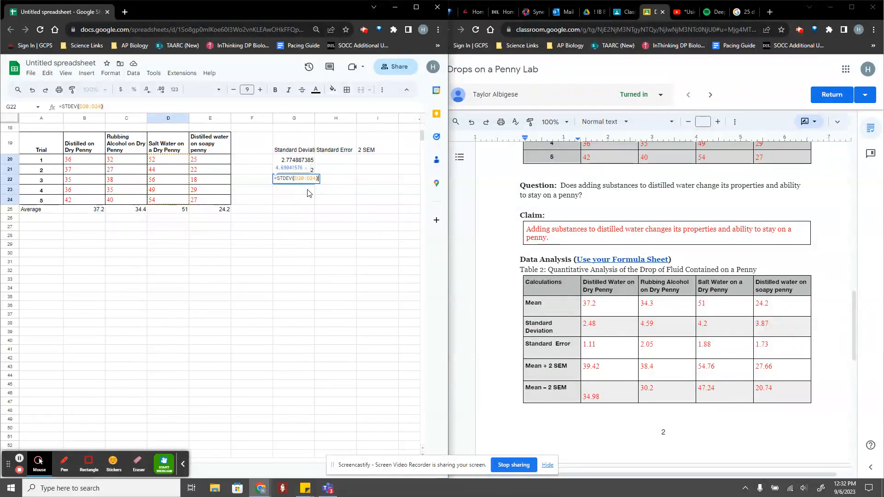
{"action": "key", "text": "Return"}
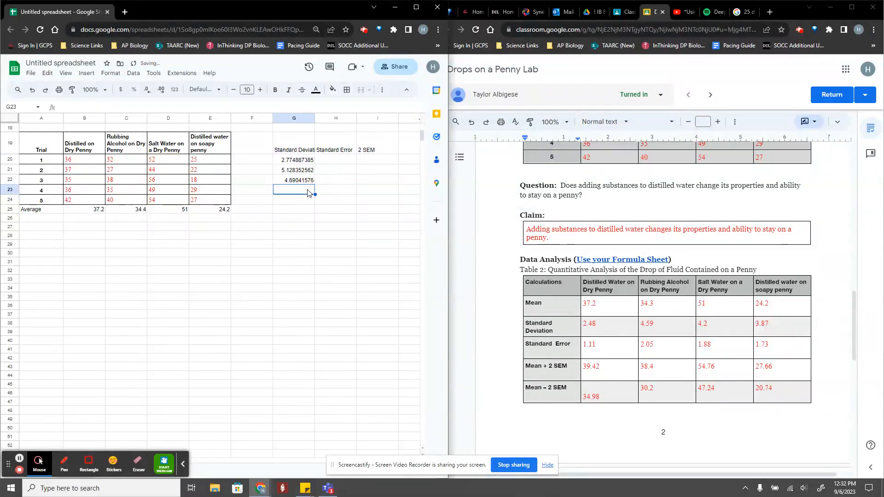
- Calculate the standard deviation of the Distilled water on soapy penny trials in G23 with STDEV over E20:E24
{"action": "type", "text": "=STDEV("}
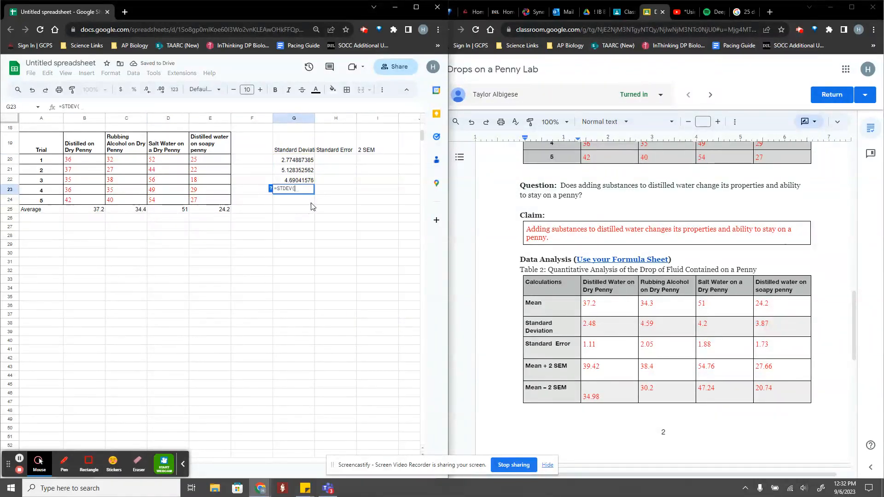
{"action": "left_click_drag", "start_coordinate": [207, 159], "coordinate": [205, 199]}
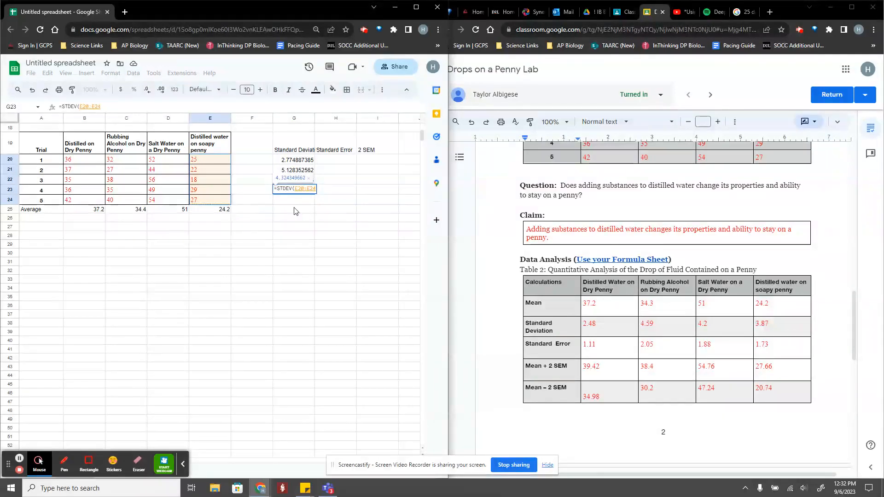
{"action": "key", "text": "Return"}
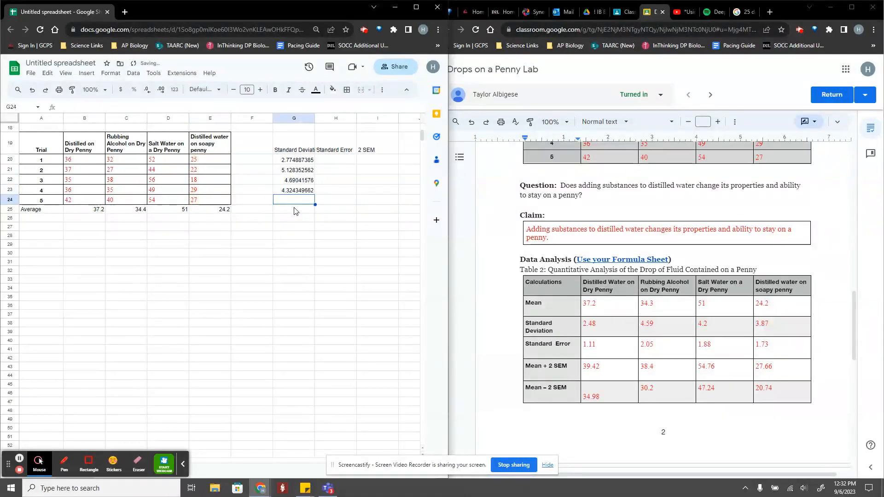
- Calculate the standard error for Distilled on Dry Penny in H20 with the formula =G20/SQRT(5)
{"action": "left_click", "coordinate": [345, 161]}
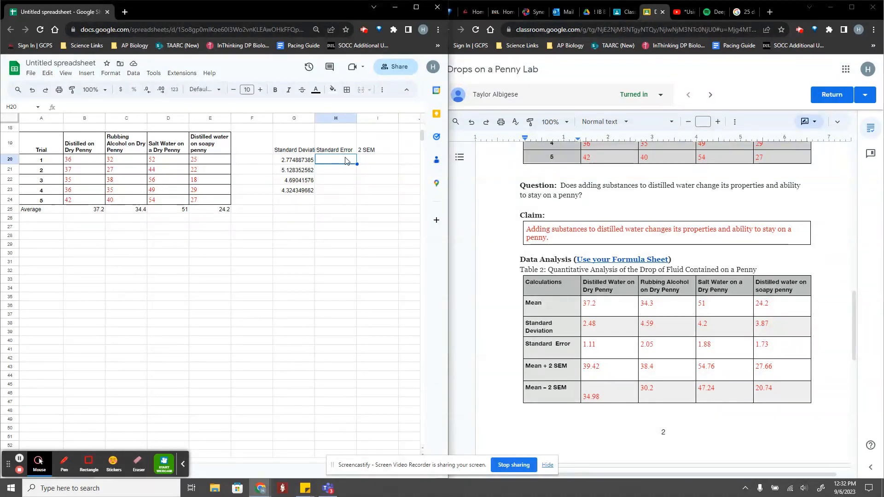
{"action": "type", "text": "="}
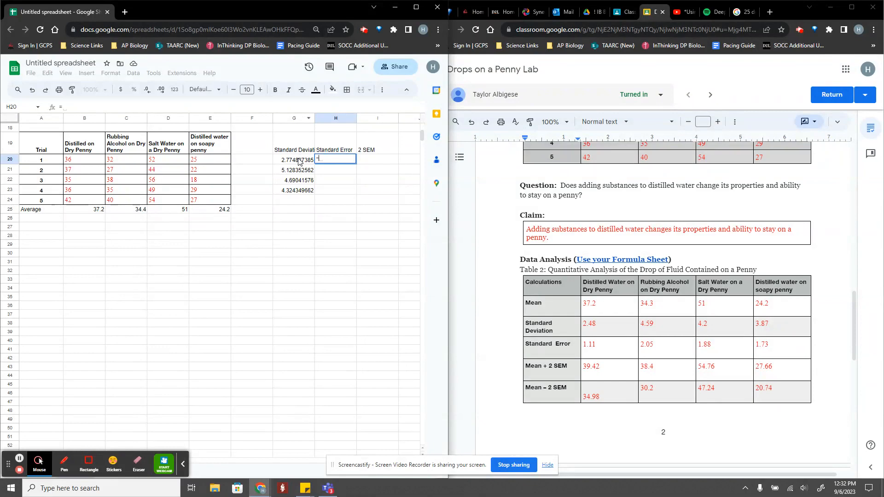
{"action": "type", "text": "G2"}
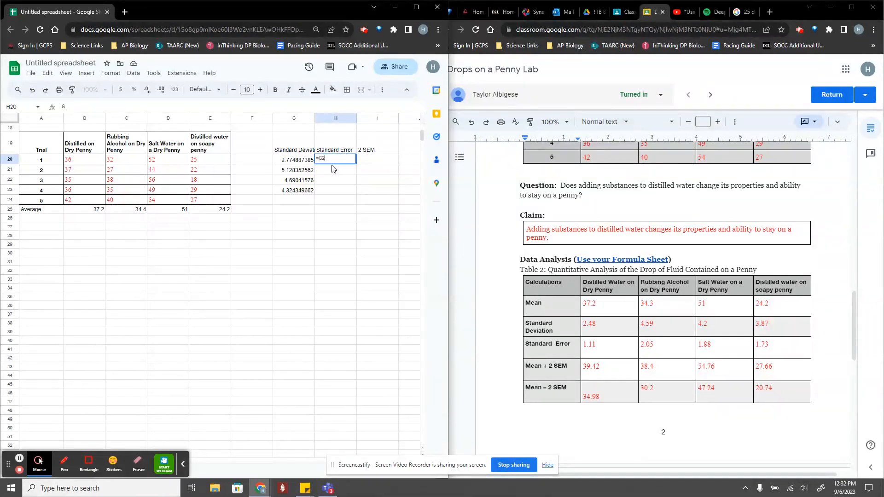
{"action": "type", "text": "0/"}
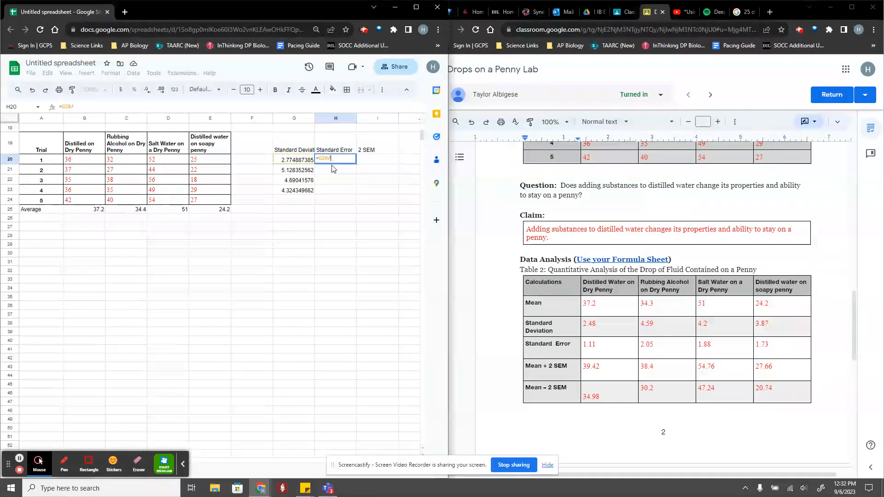
{"action": "type", "text": "sq"}
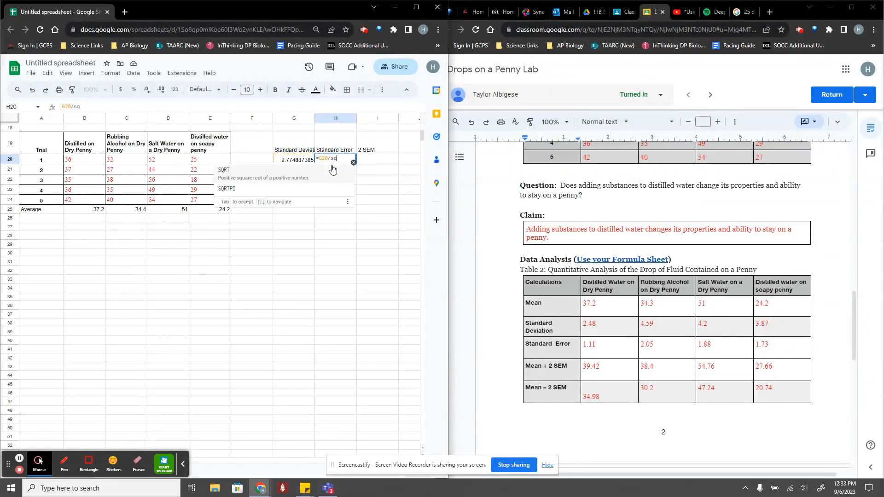
{"action": "key", "text": "Tab"}
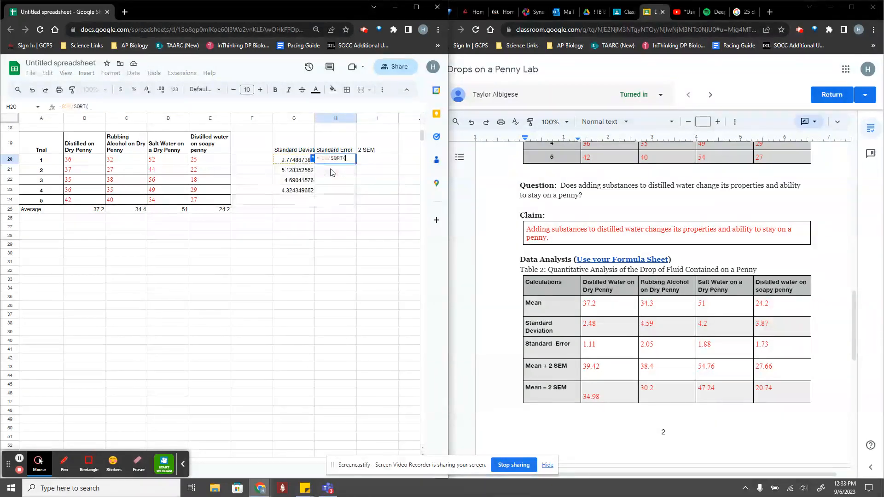
{"action": "type", "text": "5"}
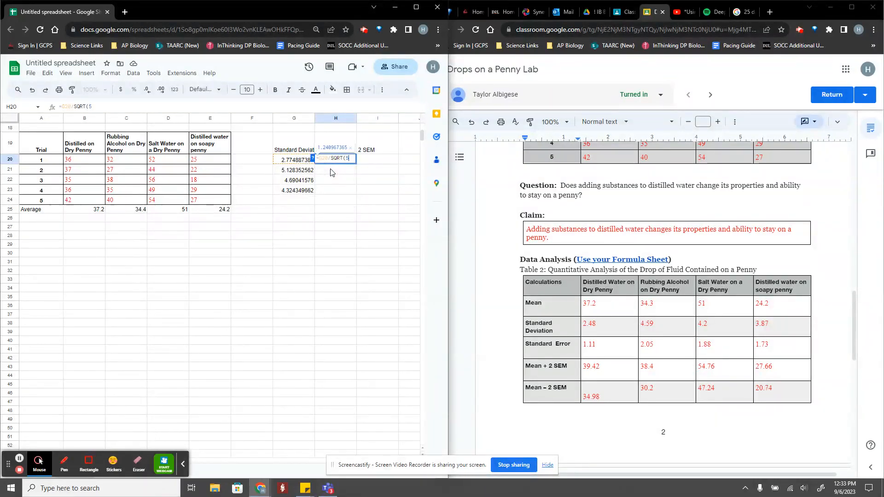
{"action": "type", "text": ")"}
{"action": "key", "text": "Return"}
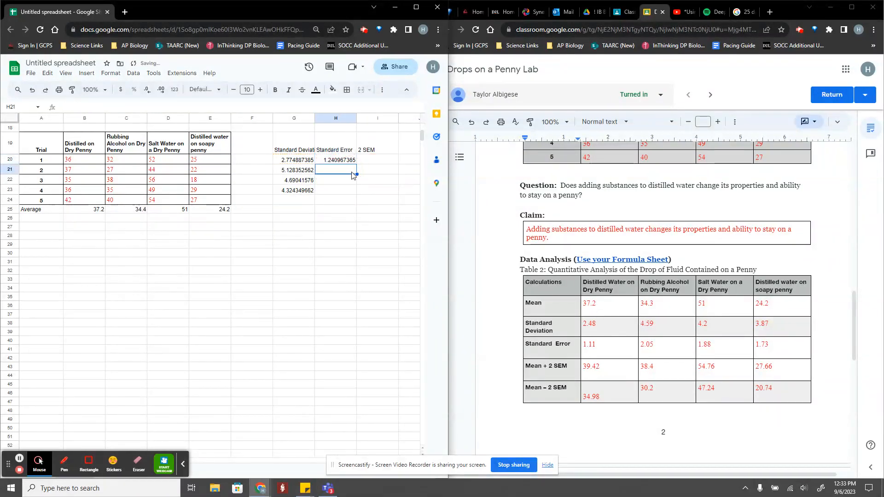
- Fill H21, H22 and H23 with the suggested standard error formulas dividing each row's standard deviation by SQRT(5)
{"action": "type", "text": "="}
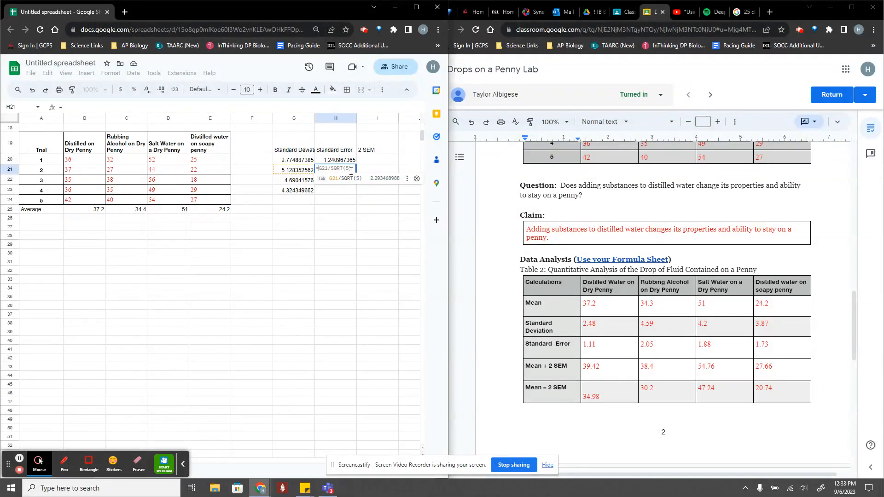
{"action": "key", "text": "Tab"}
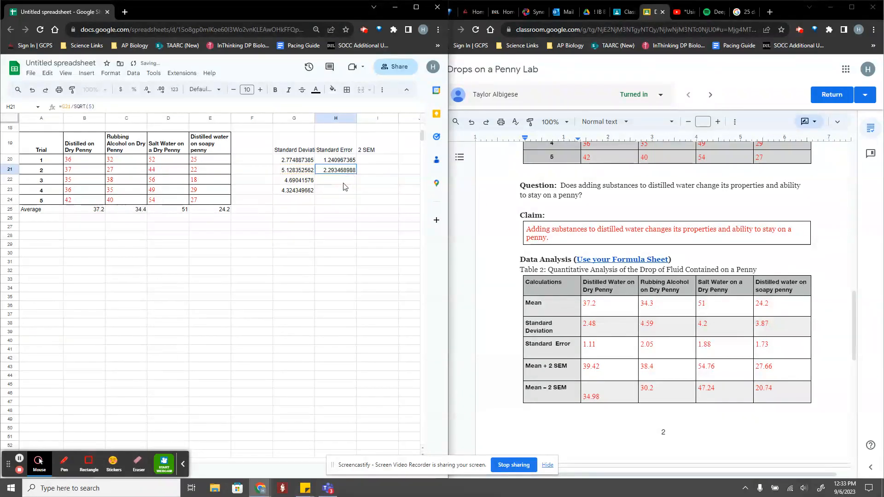
{"action": "left_click", "coordinate": [343, 184]}
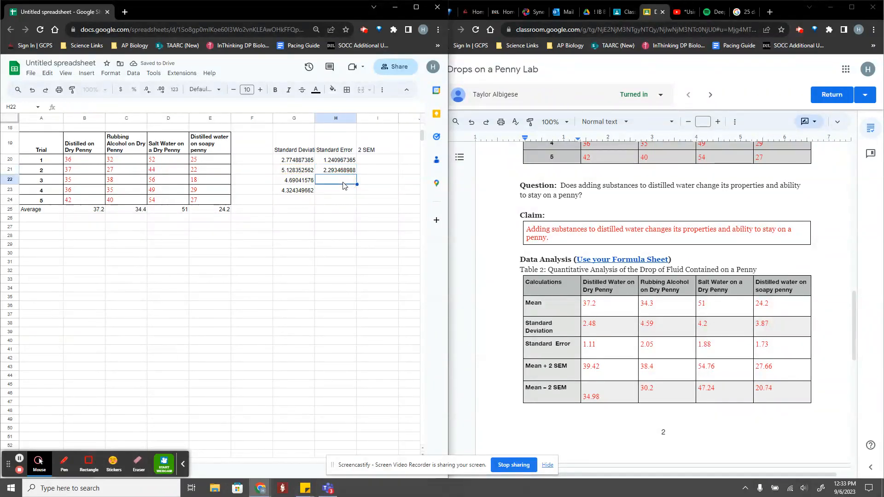
{"action": "type", "text": "="}
{"action": "key", "text": "Tab"}
{"action": "left_click", "coordinate": [342, 192]}
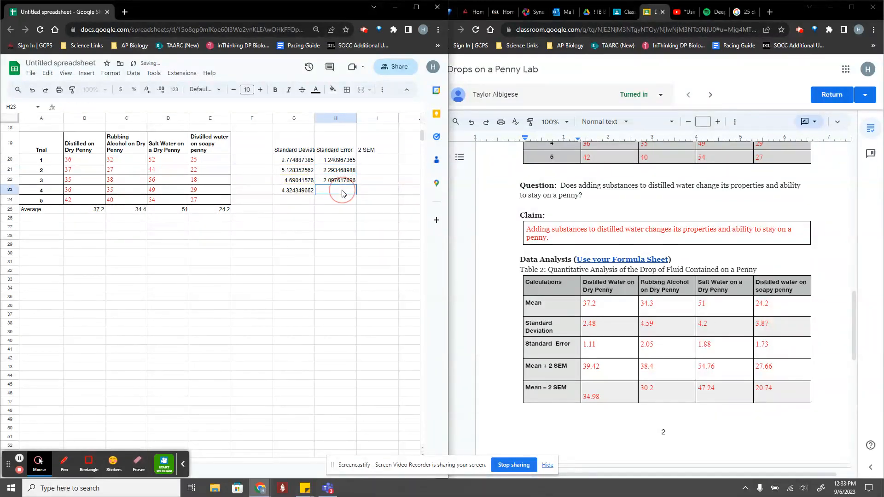
{"action": "type", "text": "="}
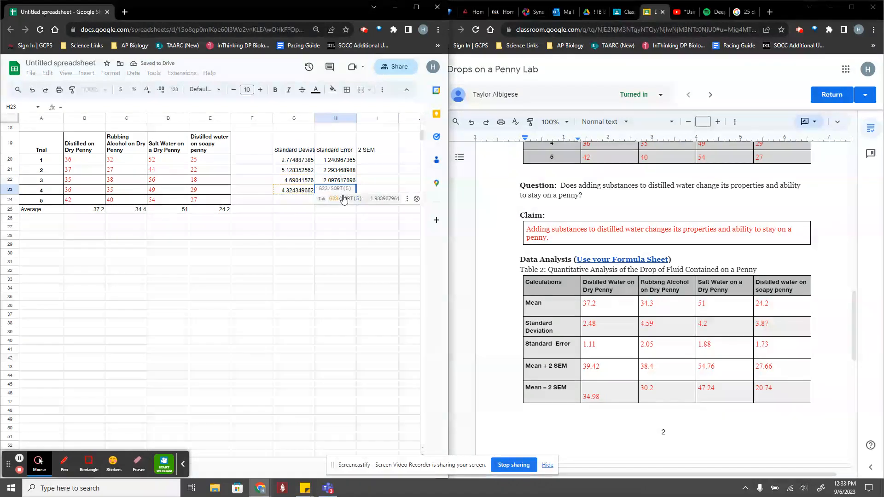
{"action": "key", "text": "Tab"}
- Enter 1.28 as the first 2 SEM value in I20
{"action": "left_click", "coordinate": [374, 161]}
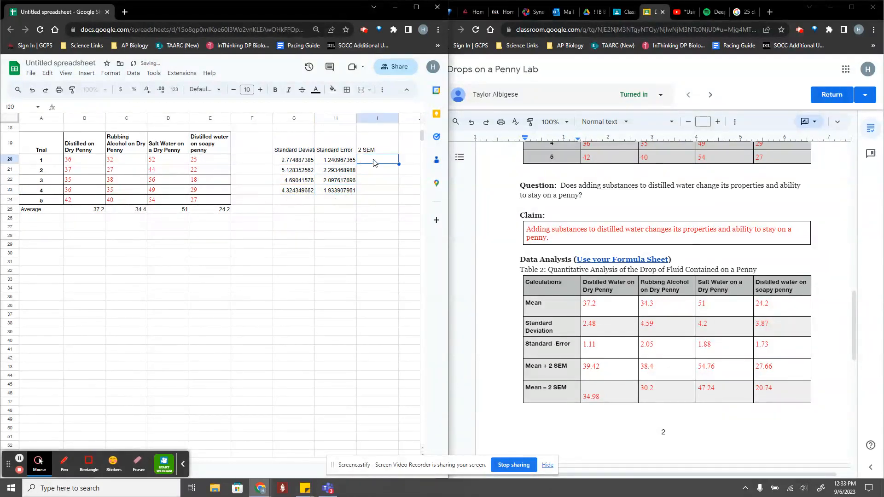
{"action": "left_click", "coordinate": [373, 166]}
{"action": "left_click", "coordinate": [371, 159]}
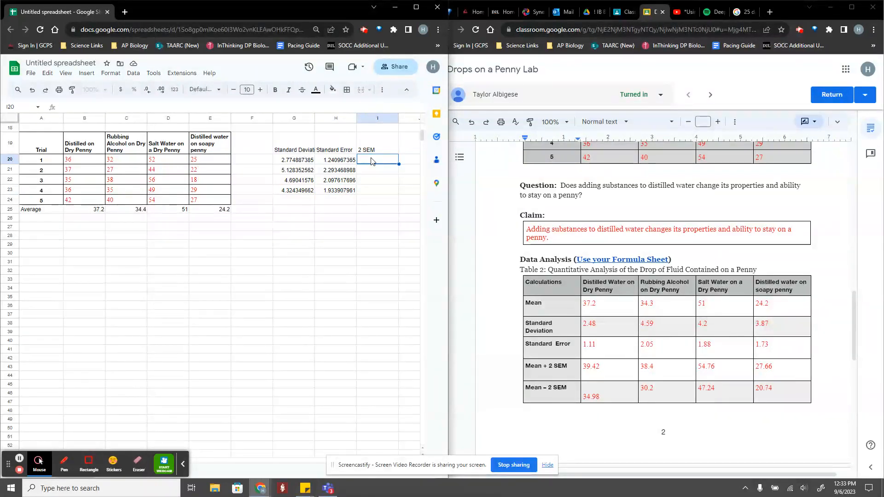
{"action": "type", "text": "1"}
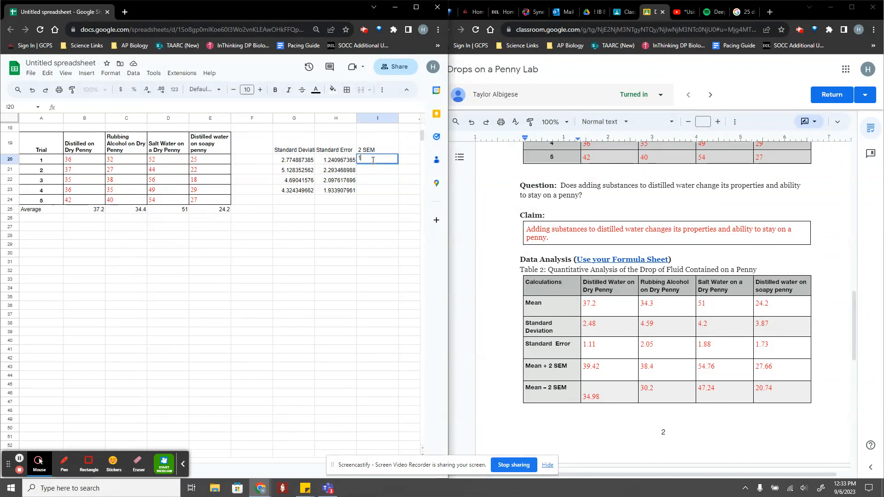
{"action": "type", "text": ".28"}
{"action": "key", "text": "Return"}
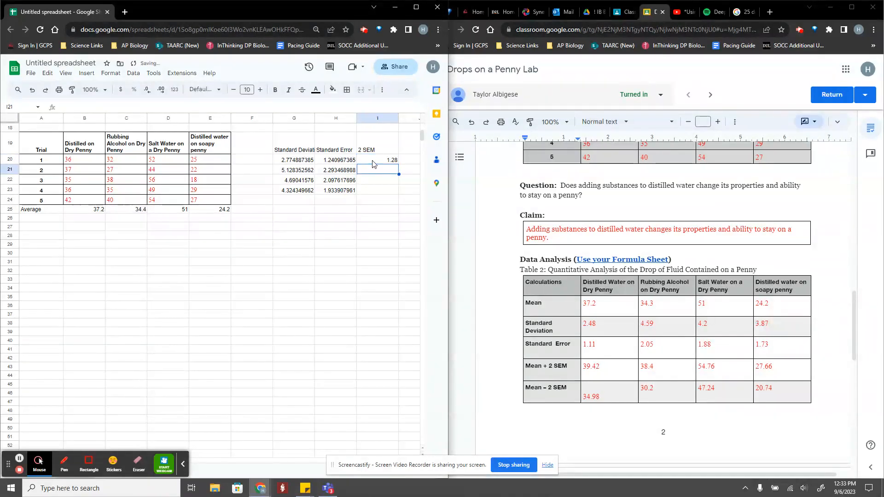
{"action": "key", "text": "Down"}
{"action": "key", "text": "Down"}
{"action": "key", "text": "Down"}
{"action": "key", "text": "Up"}
{"action": "key", "text": "Up"}
{"action": "key", "text": "Up"}
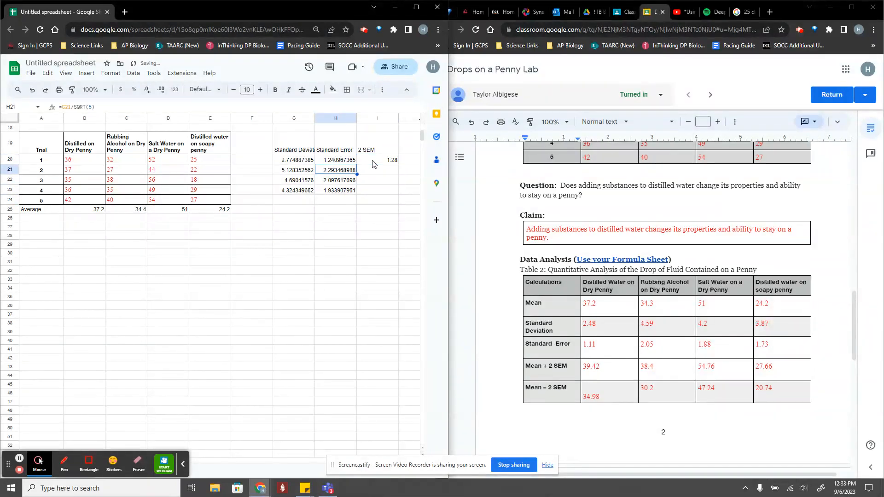
- Set the first 2 SEM value in I20 to 2.28
{"action": "left_click", "coordinate": [373, 161]}
{"action": "type", "text": "2."}
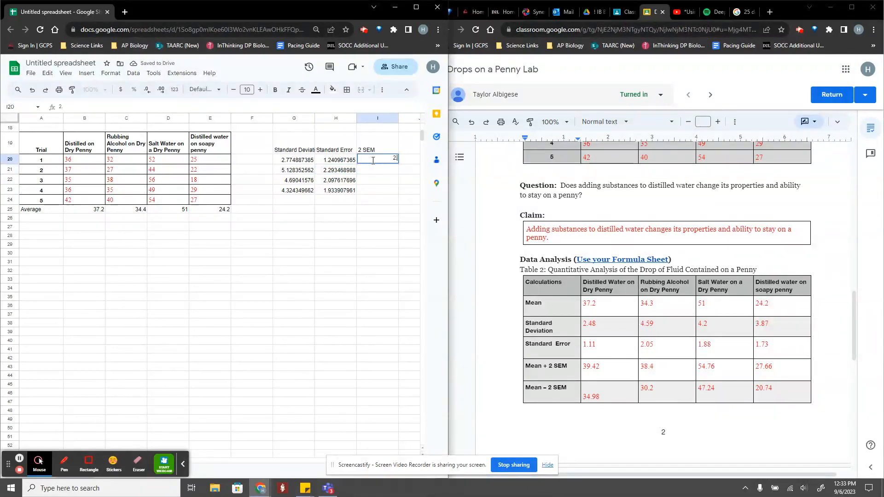
{"action": "type", "text": "28"}
{"action": "key", "text": "Return"}
{"action": "key", "text": "Down"}
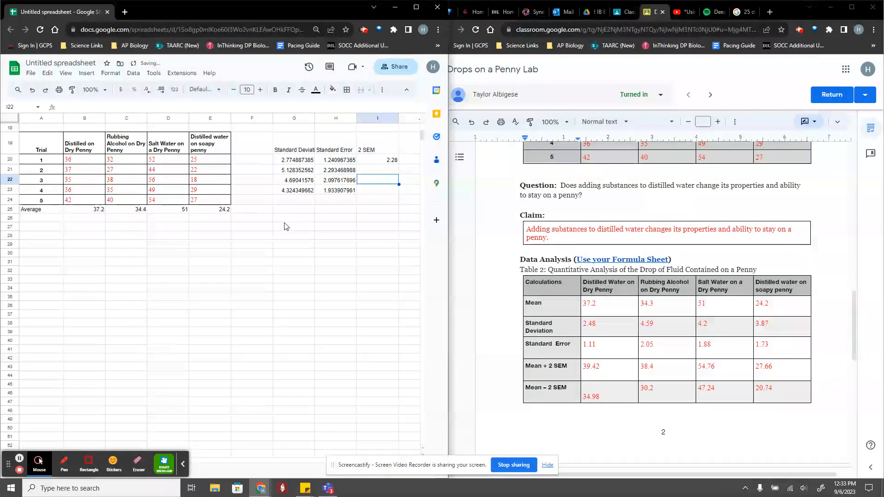
- Insert a column chart from the liquid headers in B19:E19 and the averages in B25:E25
{"action": "left_click", "coordinate": [200, 272]}
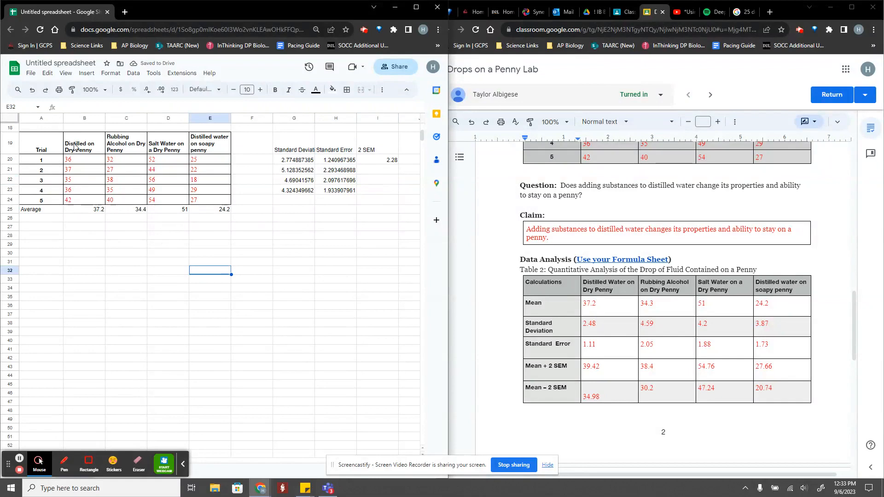
{"action": "left_click_drag", "start_coordinate": [75, 146], "coordinate": [224, 148]}
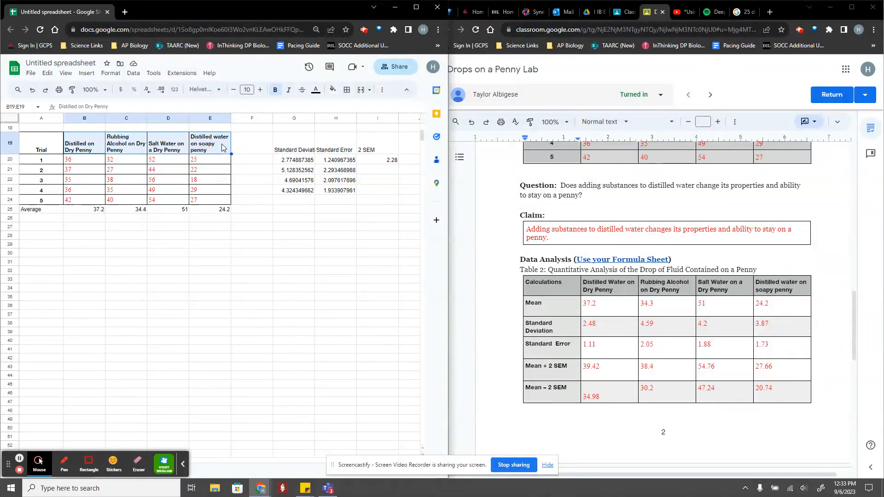
{"action": "left_click_drag", "start_coordinate": [85, 210], "coordinate": [211, 213]}
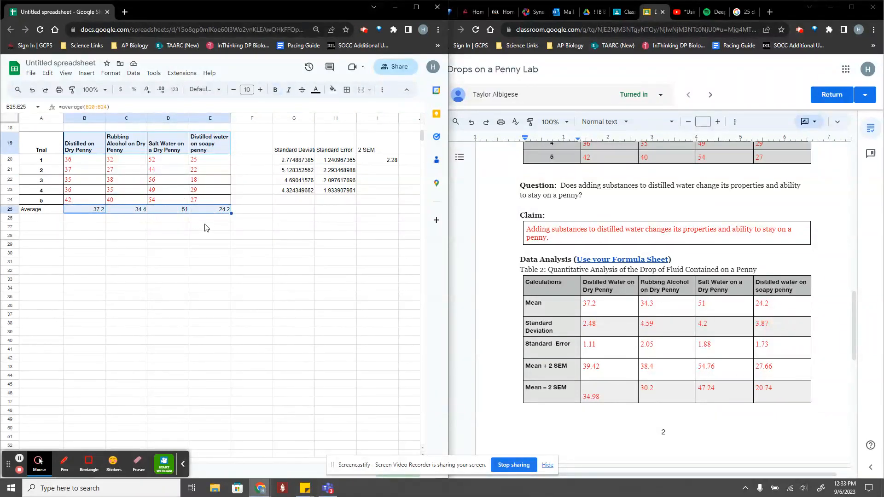
{"action": "left_click", "coordinate": [86, 73]}
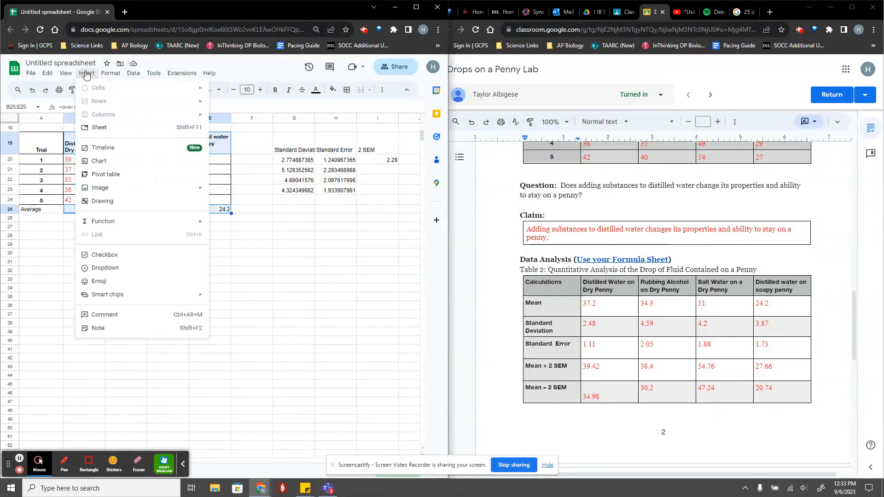
{"action": "left_click", "coordinate": [113, 161]}
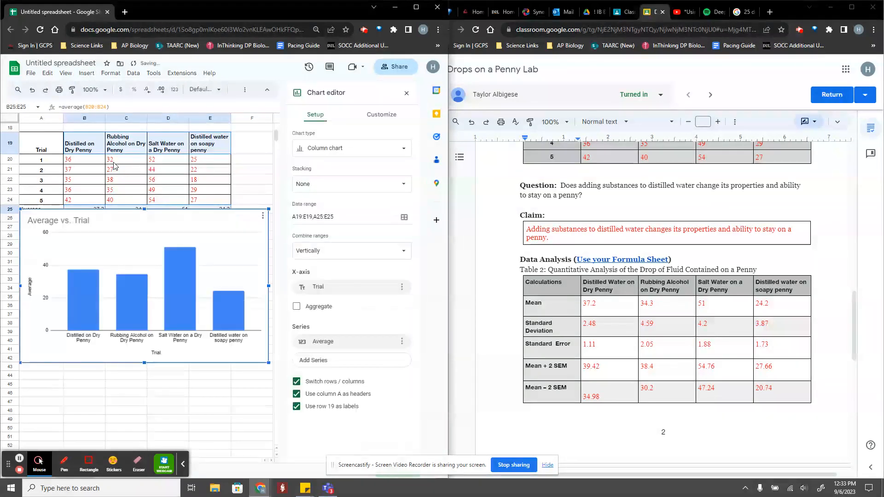
- Maximize the window, move the chart clear below the data table, and turn off Switch rows / columns
{"action": "left_click_drag", "start_coordinate": [217, 237], "coordinate": [214, 271]}
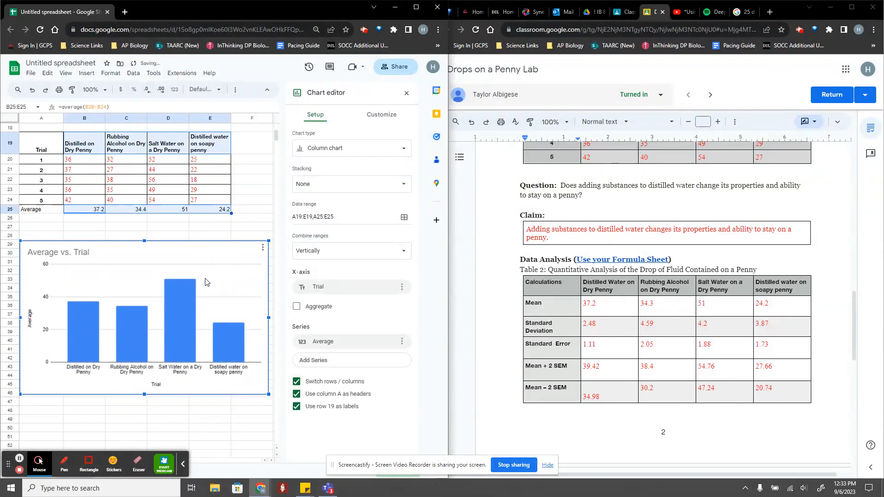
{"action": "left_click", "coordinate": [416, 8]}
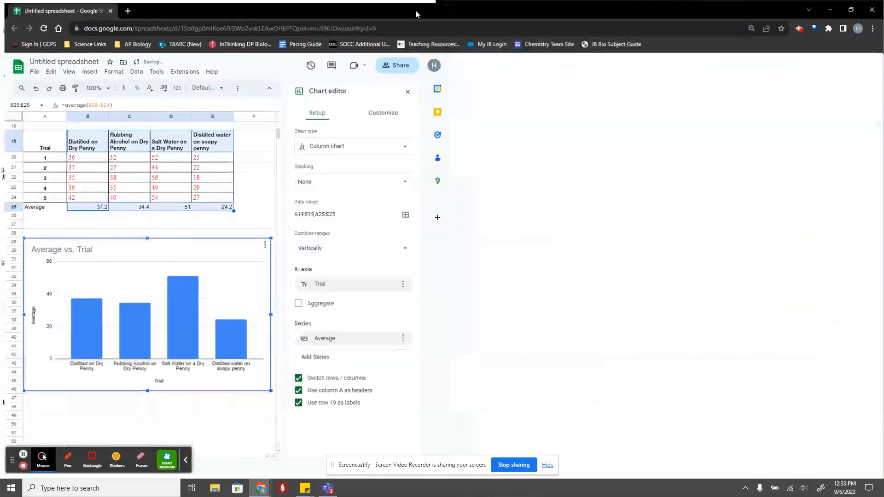
{"action": "left_click_drag", "start_coordinate": [233, 267], "coordinate": [372, 251]}
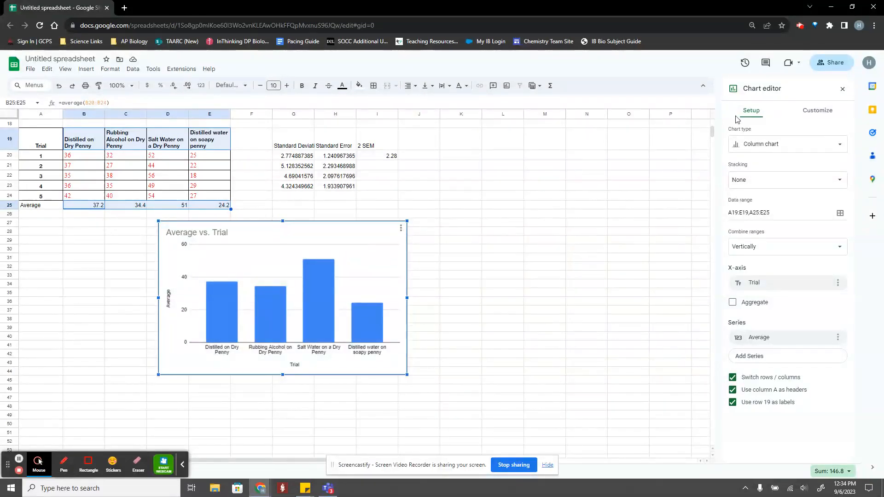
{"action": "left_click", "coordinate": [732, 377]}
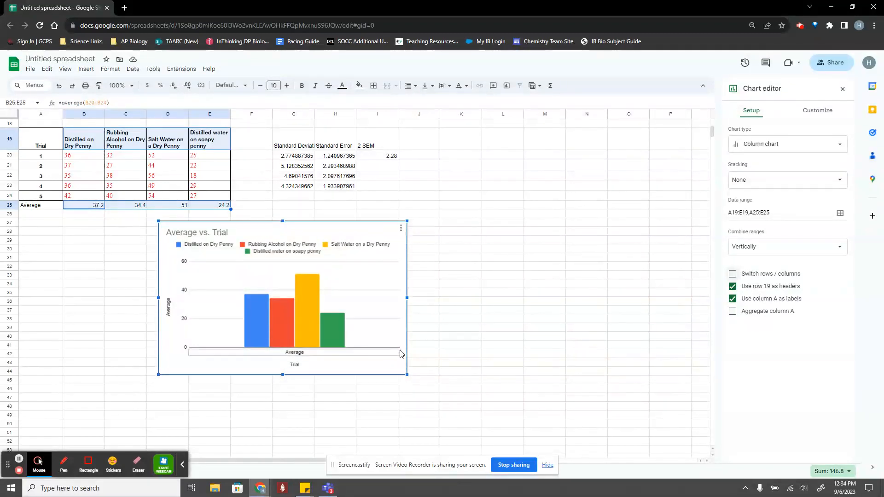
- Add error bars of constant value 2.28 to the Distilled on Dry Penny series
{"action": "left_click", "coordinate": [814, 110]}
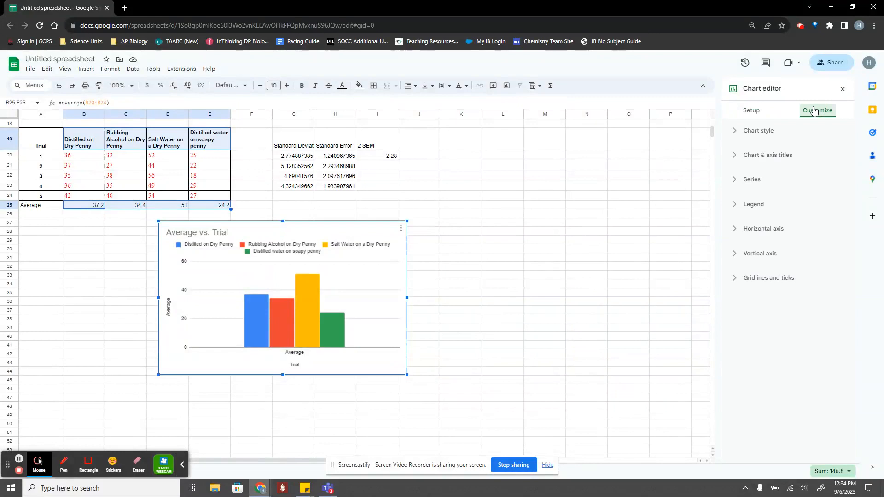
{"action": "left_click", "coordinate": [734, 182]}
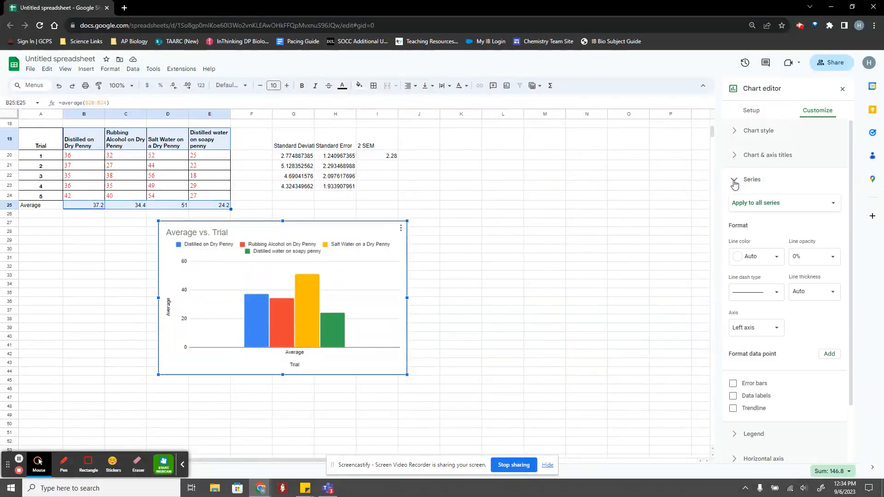
{"action": "left_click", "coordinate": [834, 207]}
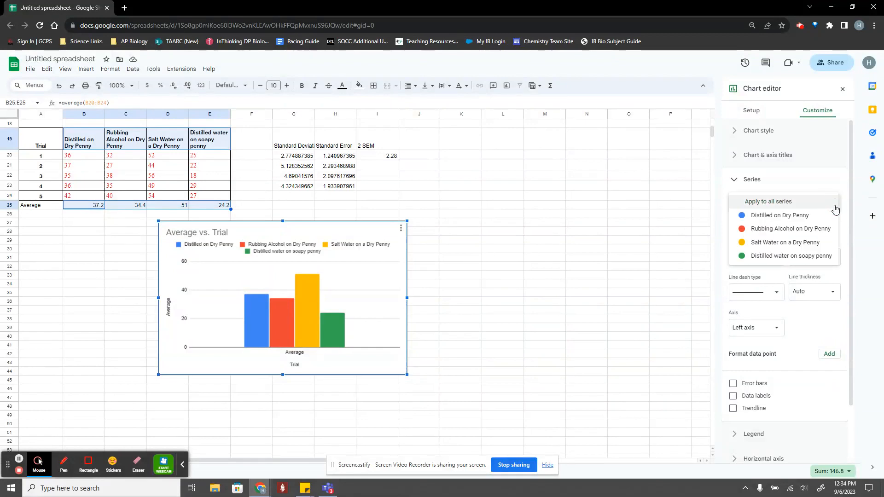
{"action": "left_click", "coordinate": [804, 219]}
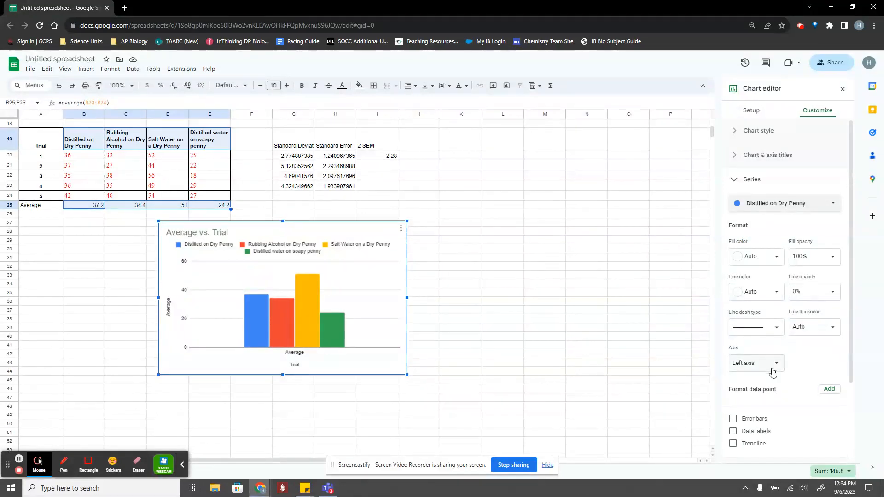
{"action": "scroll", "coordinate": [772, 368], "scroll_direction": "down", "scroll_amount": 1}
{"action": "left_click", "coordinate": [758, 374]}
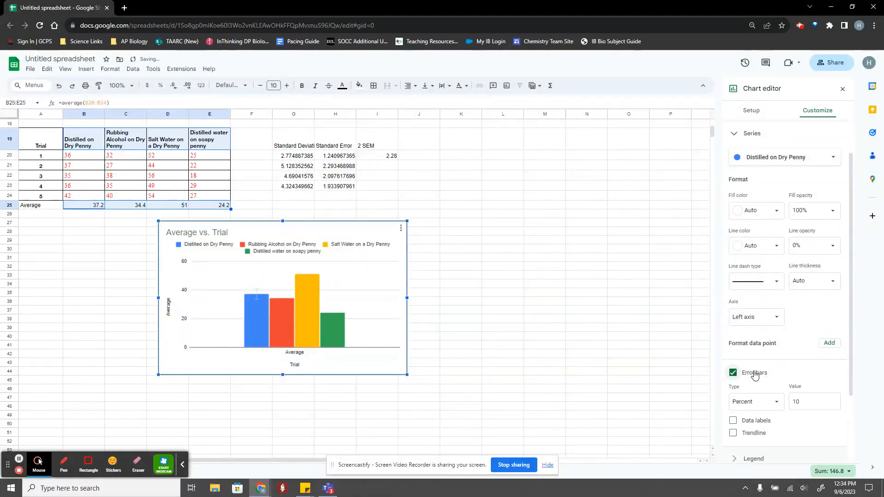
{"action": "left_click", "coordinate": [769, 405]}
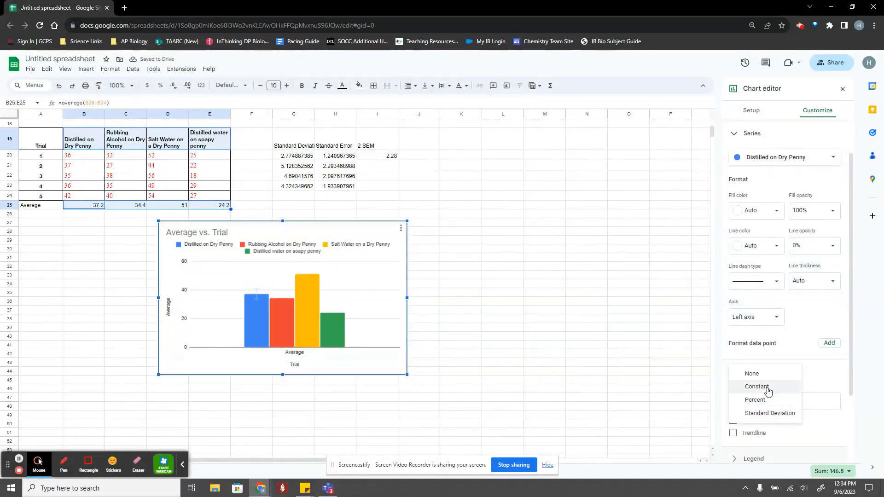
{"action": "left_click", "coordinate": [758, 386]}
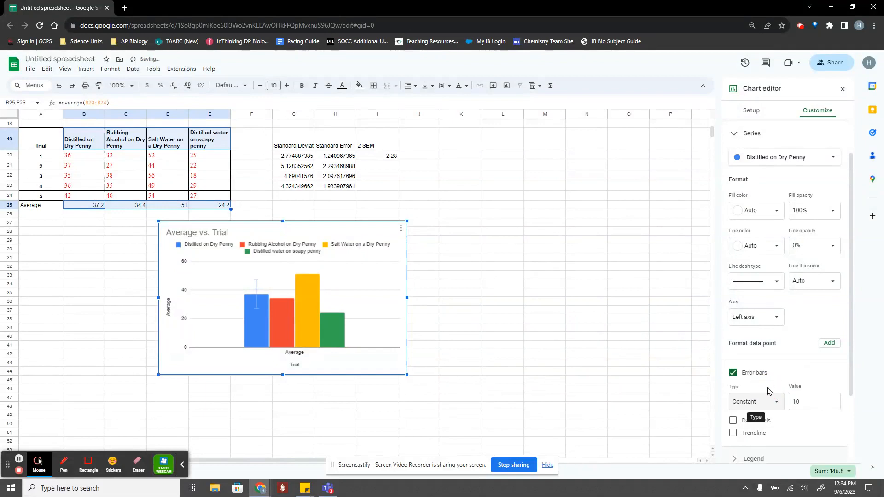
{"action": "left_click", "coordinate": [819, 402]}
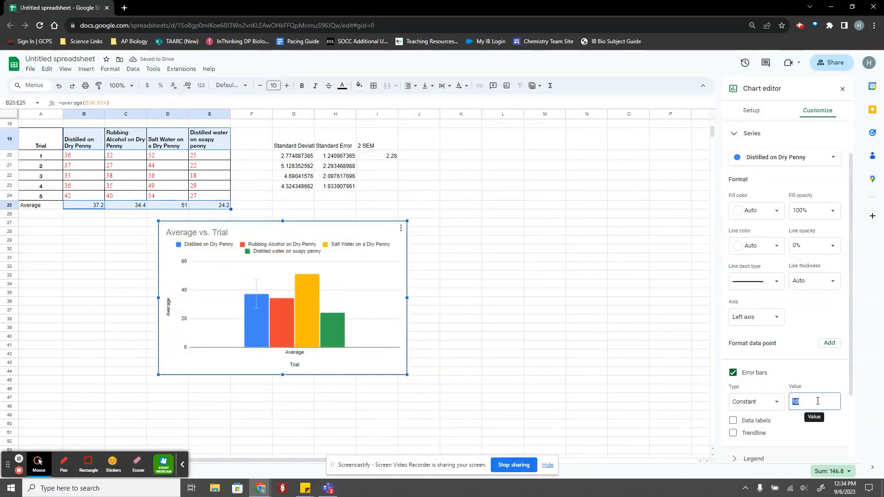
{"action": "type", "text": "2.28"}
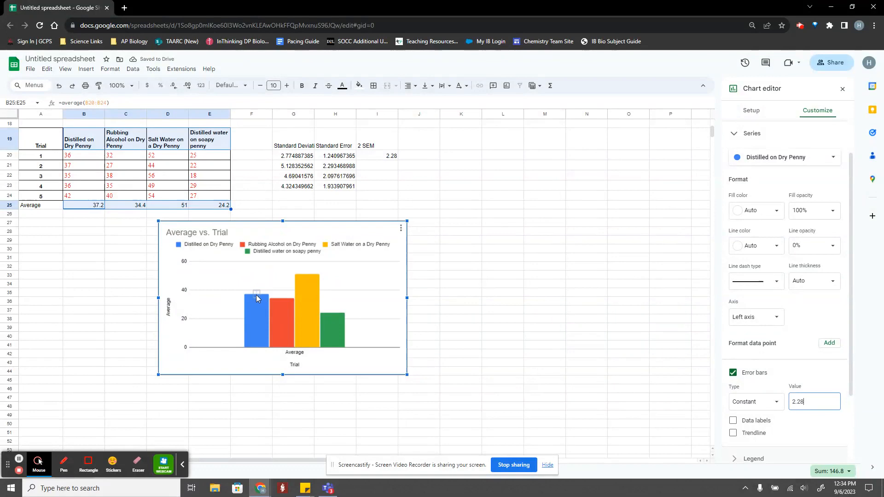
- Add error bars of constant value 4.58 to the Rubbing Alcohol on Dry Penny series
{"action": "left_click", "coordinate": [832, 159]}
{"action": "left_click", "coordinate": [814, 173]}
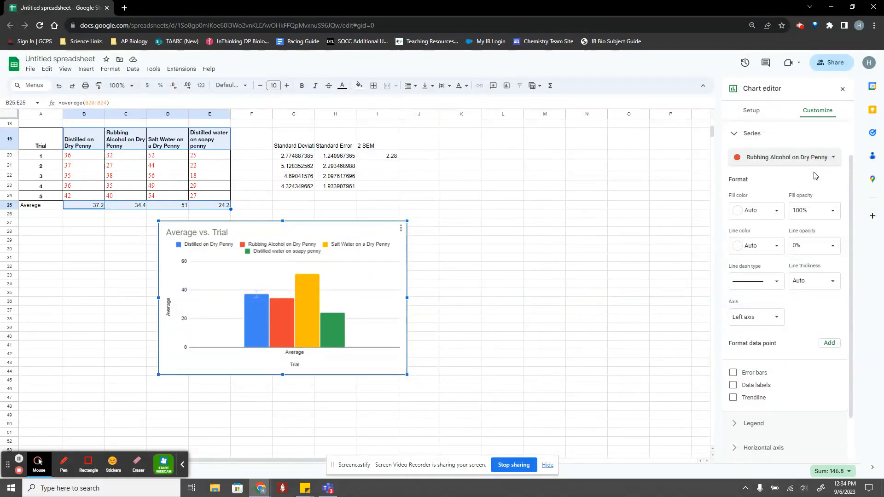
{"action": "left_click", "coordinate": [750, 372]}
{"action": "left_click", "coordinate": [774, 403]}
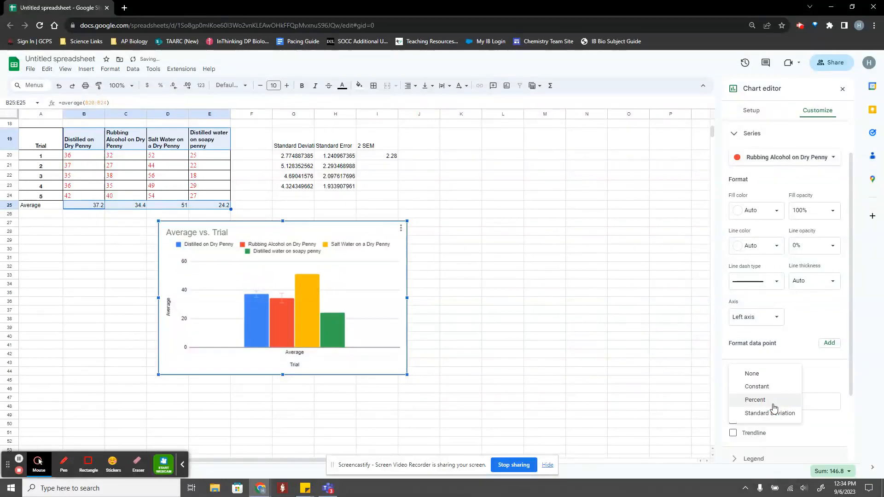
{"action": "left_click", "coordinate": [767, 388]}
{"action": "left_click", "coordinate": [810, 404]}
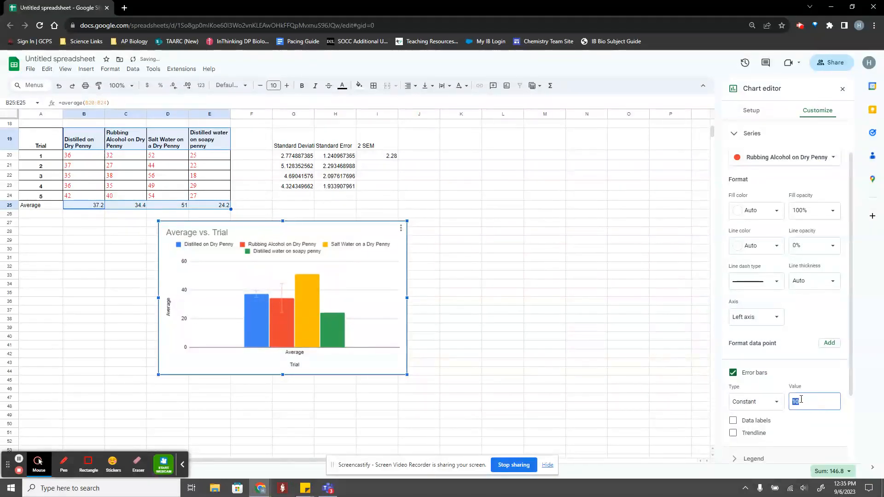
{"action": "type", "text": "0"}
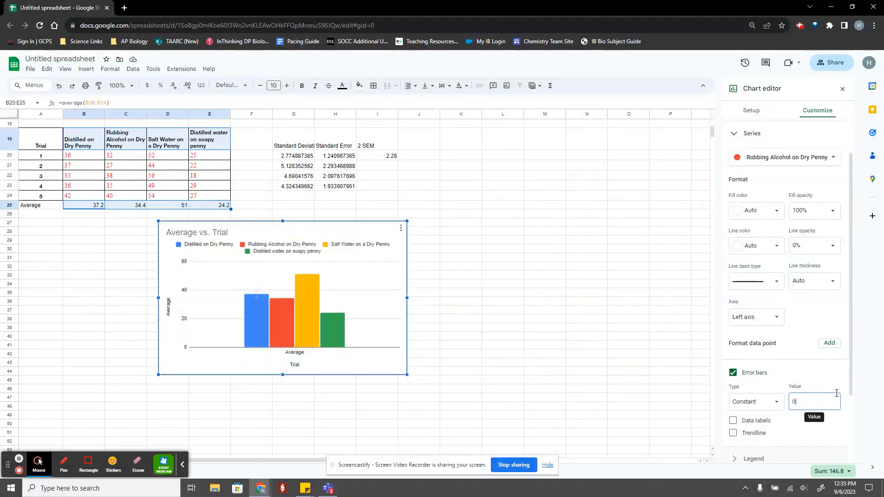
{"action": "key", "text": "BackSpace"}
- Select the Salt Water on a Dry Penny series for formatting
{"action": "left_click", "coordinate": [815, 158]}
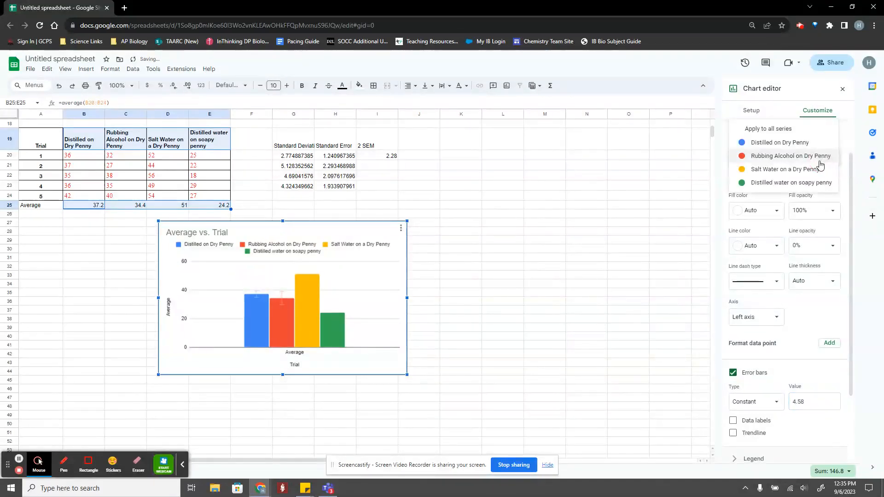
{"action": "left_click", "coordinate": [798, 170]}
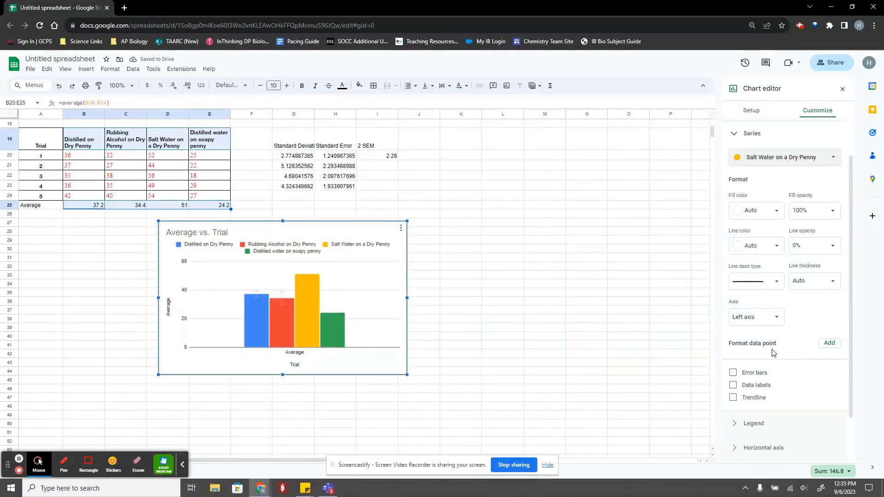